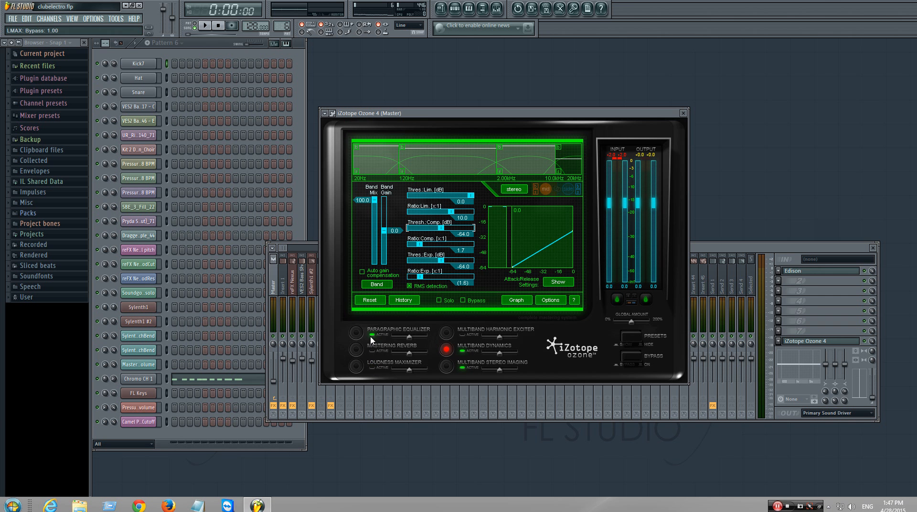
# Deactivate the Paragraphic Equalizer, Multiband Stereo Imaging and Multiband Dynamics modules and play the track without processing
pyautogui.click(371, 336)
pyautogui.click(461, 368)
pyautogui.click(461, 351)
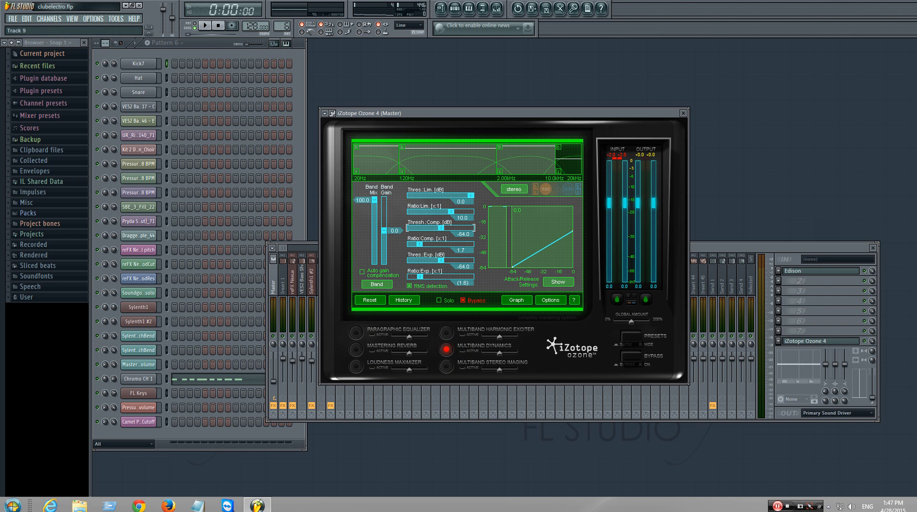
pyautogui.press('space')
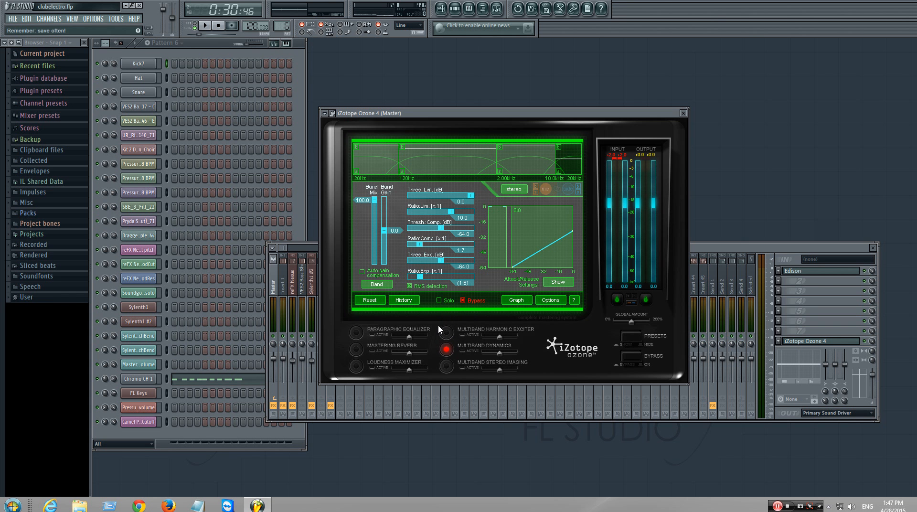
# Activate the Paragraphic Equalizer and switch between its mid and side curves to compare them
pyautogui.click(355, 333)
pyautogui.click(373, 336)
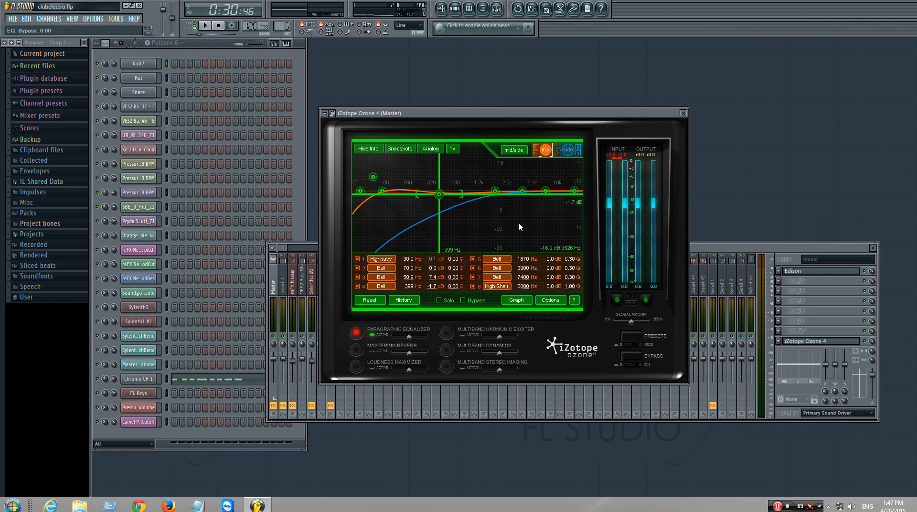
pyautogui.click(567, 149)
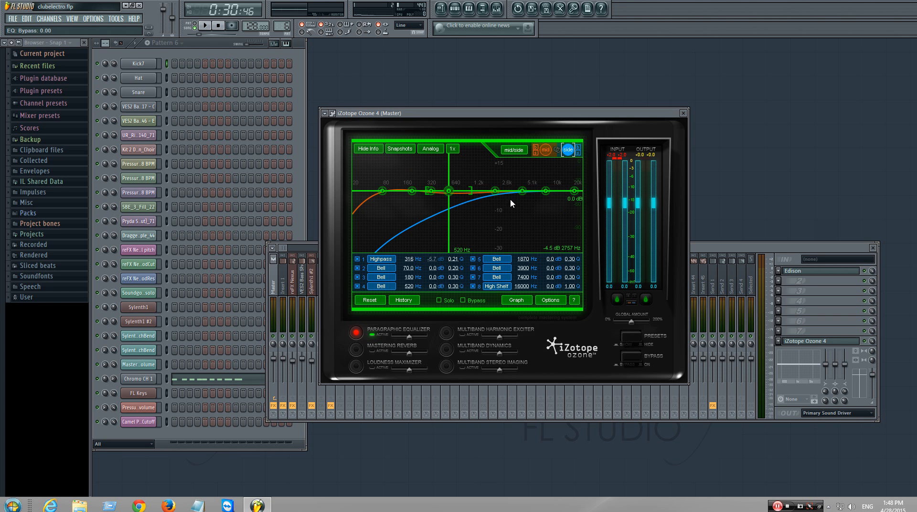
pyautogui.click(545, 151)
pyautogui.click(565, 152)
pyautogui.click(545, 150)
# Audition the equalizer's mid channel in solo while playing the song, and release the solo
pyautogui.click(535, 154)
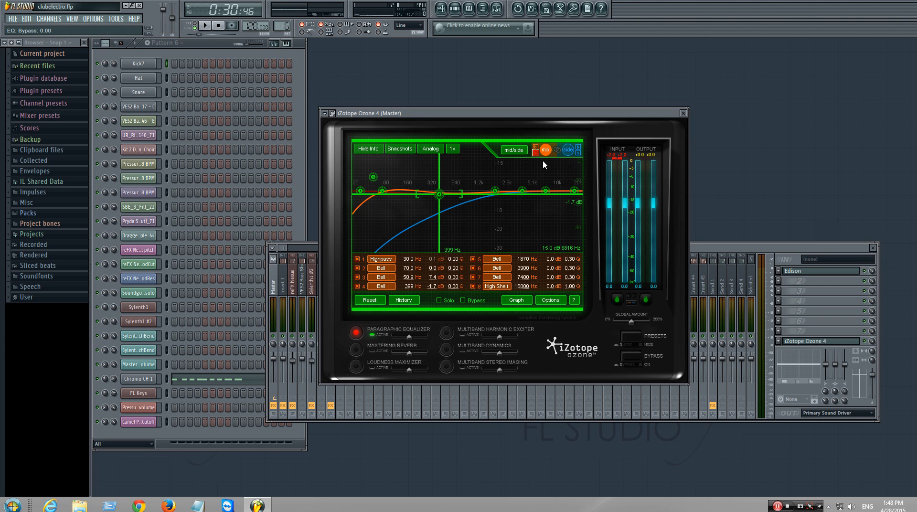
pyautogui.click(190, 34)
pyautogui.press('space')
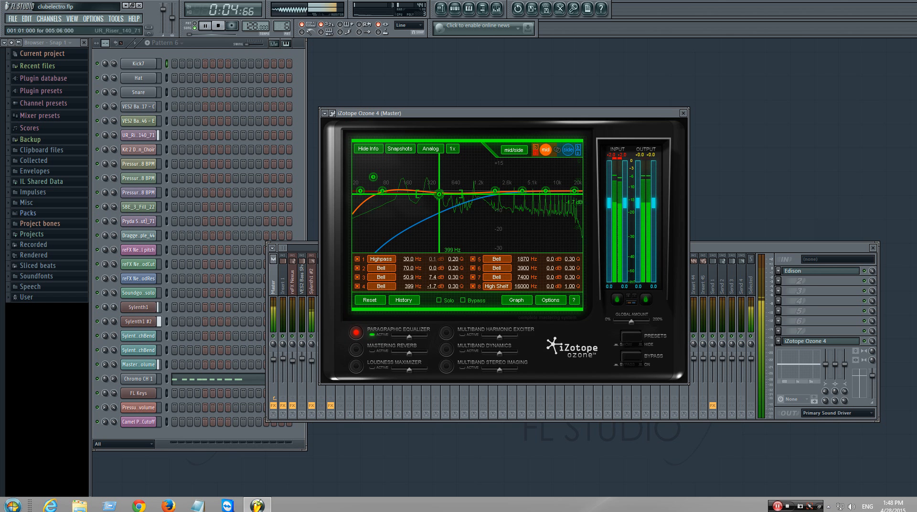
pyautogui.click(193, 34)
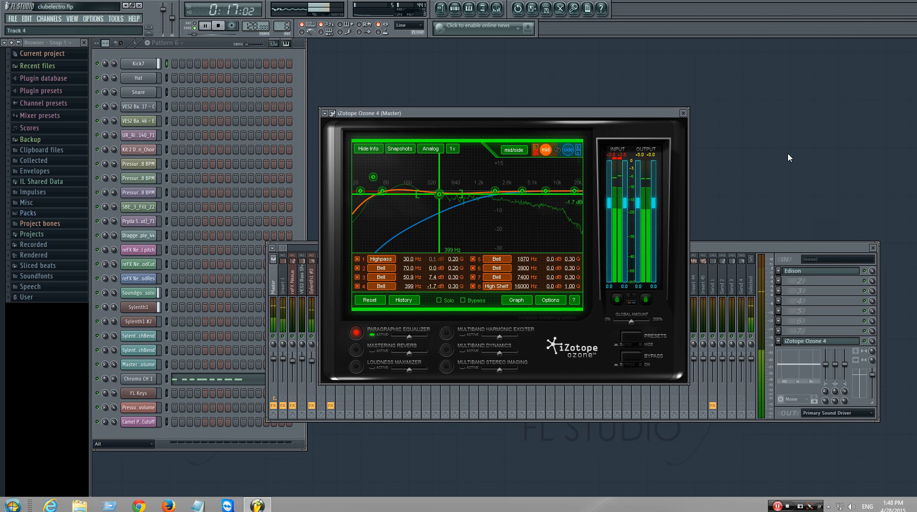
pyautogui.click(535, 153)
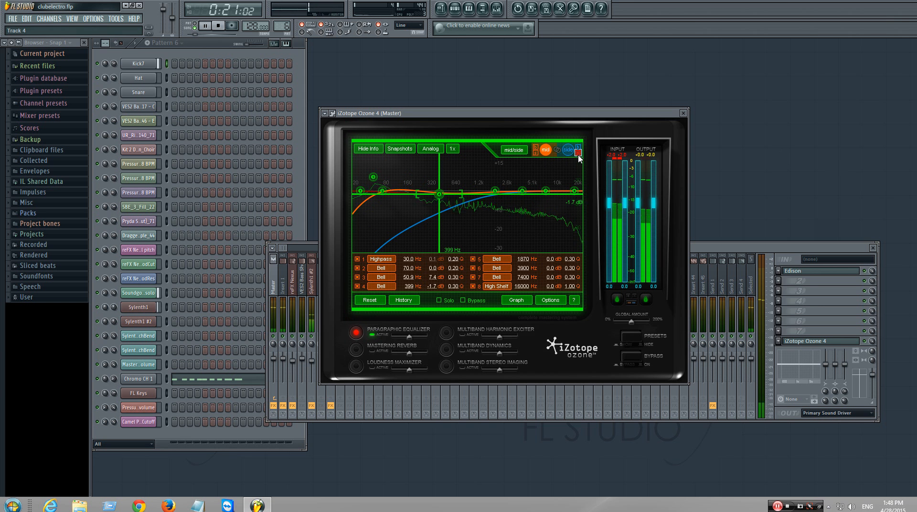
# Audition the equalizer's side channel in solo, stop playback, and briefly bypass the mid channel
pyautogui.click(577, 152)
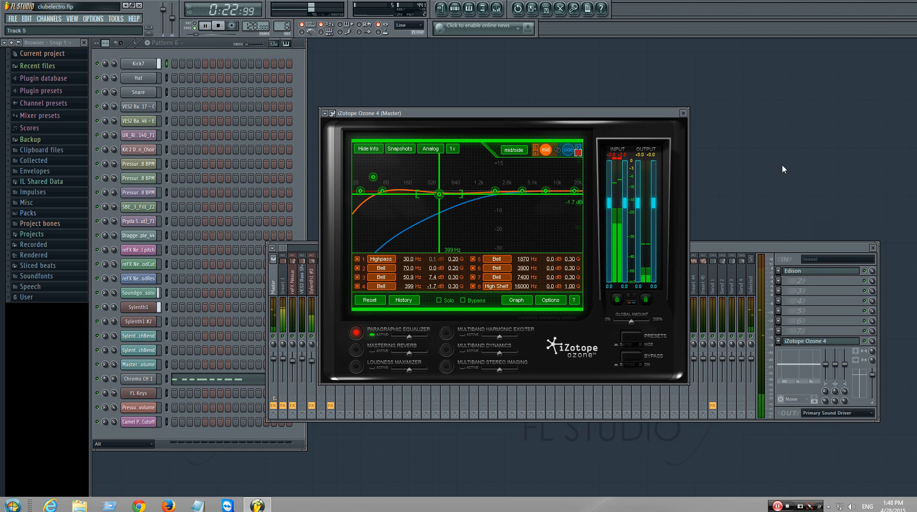
pyautogui.click(578, 153)
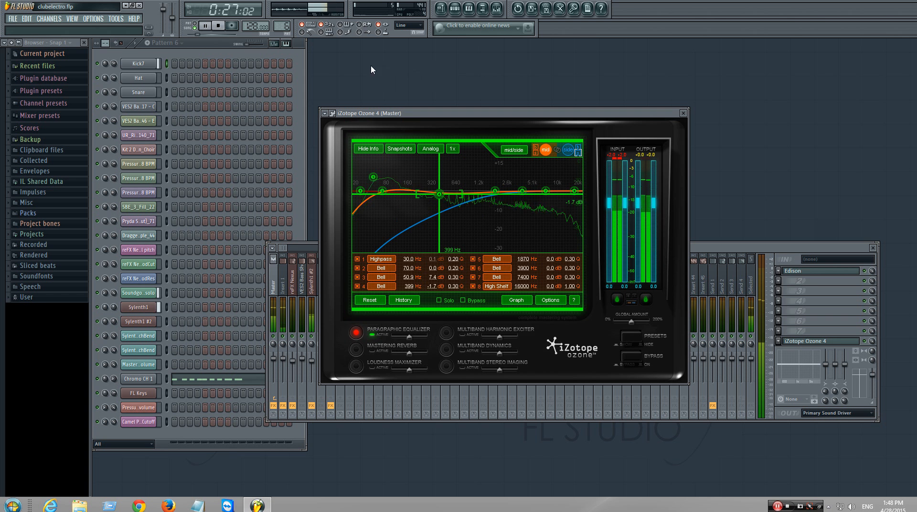
pyautogui.click(226, 27)
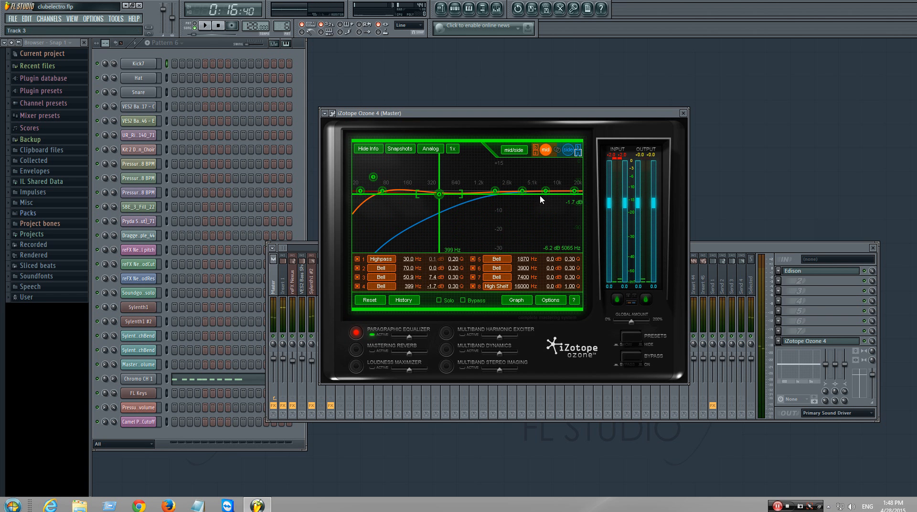
pyautogui.click(535, 150)
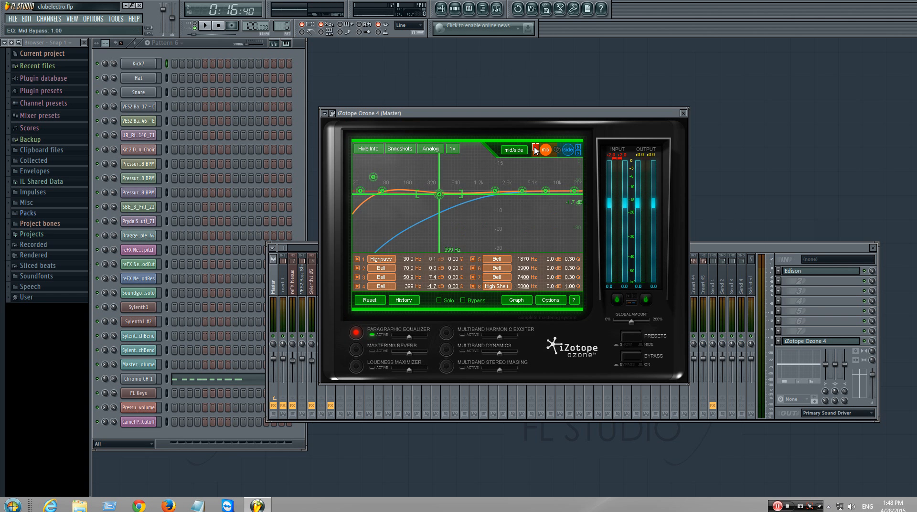
pyautogui.click(535, 150)
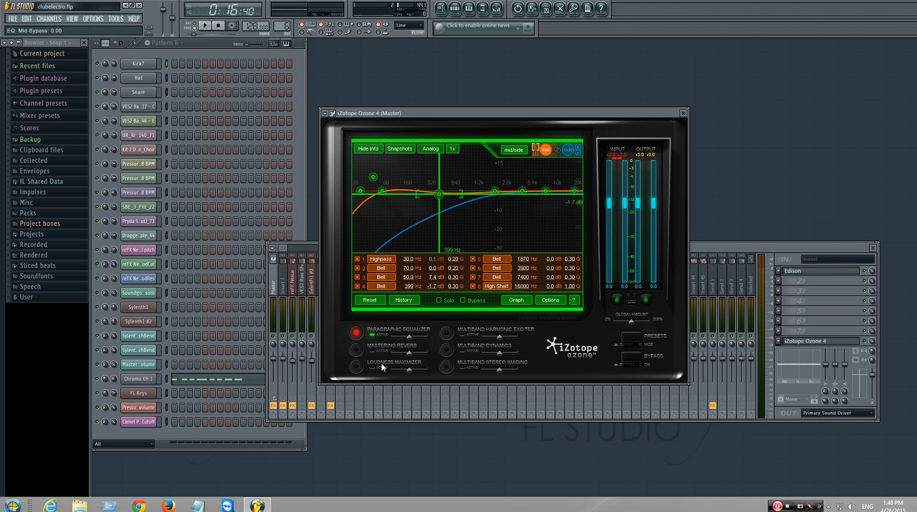
# Activate the Loudness Maximizer and review the Mastering Reverb and Multiband Harmonic Exciter, leaving both bypassed
pyautogui.click(362, 351)
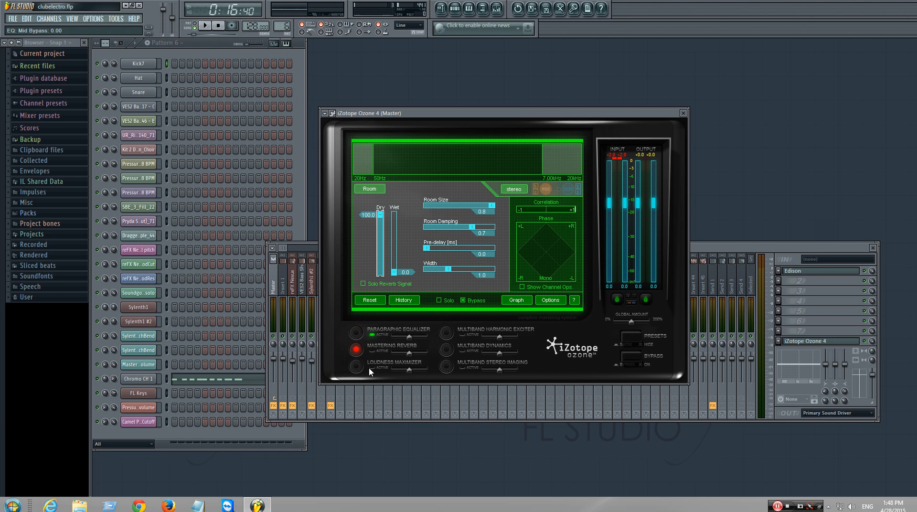
pyautogui.click(356, 368)
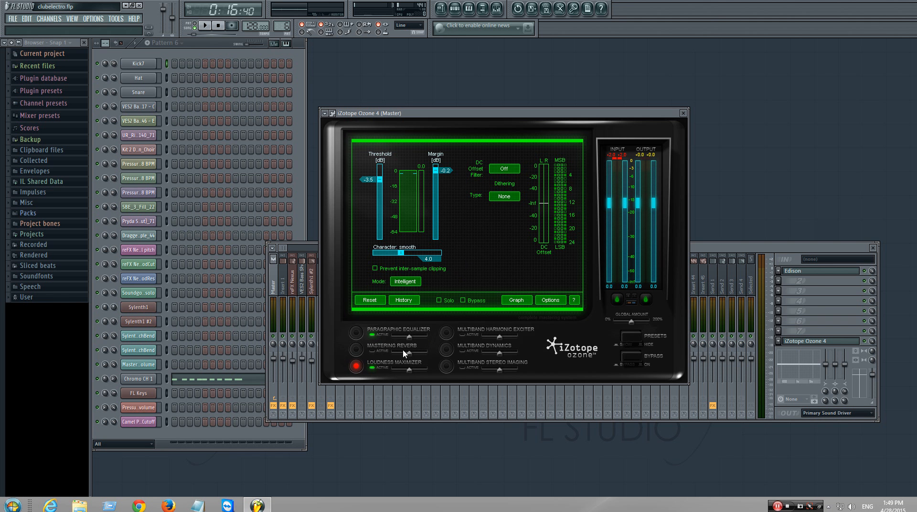
pyautogui.click(441, 333)
pyautogui.click(480, 301)
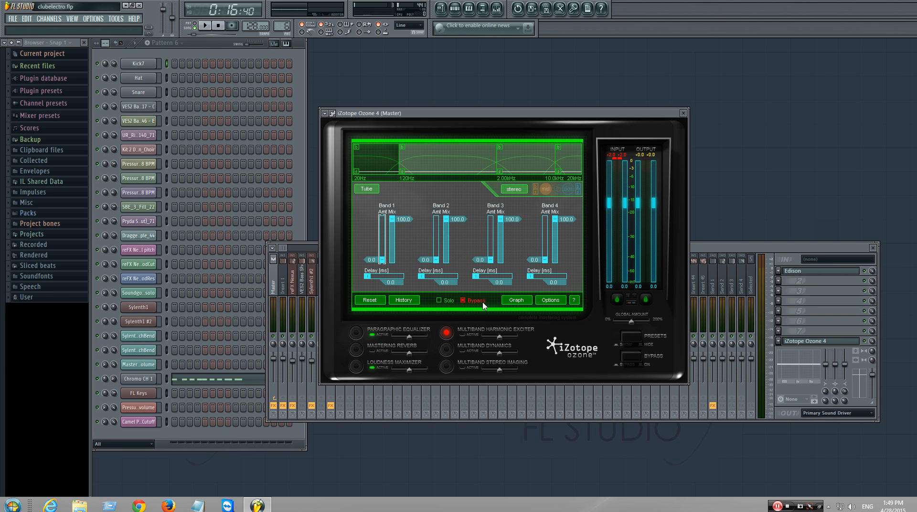
# Activate Multiband Dynamics and set band 1's compressor threshold to 0.0 dB and compressor ratio to 1.0
pyautogui.click(447, 349)
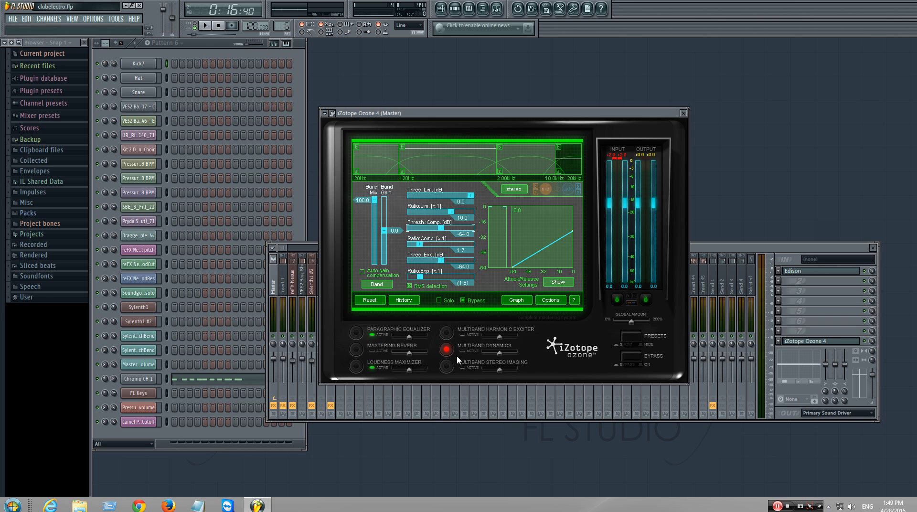
pyautogui.click(462, 351)
pyautogui.click(390, 163)
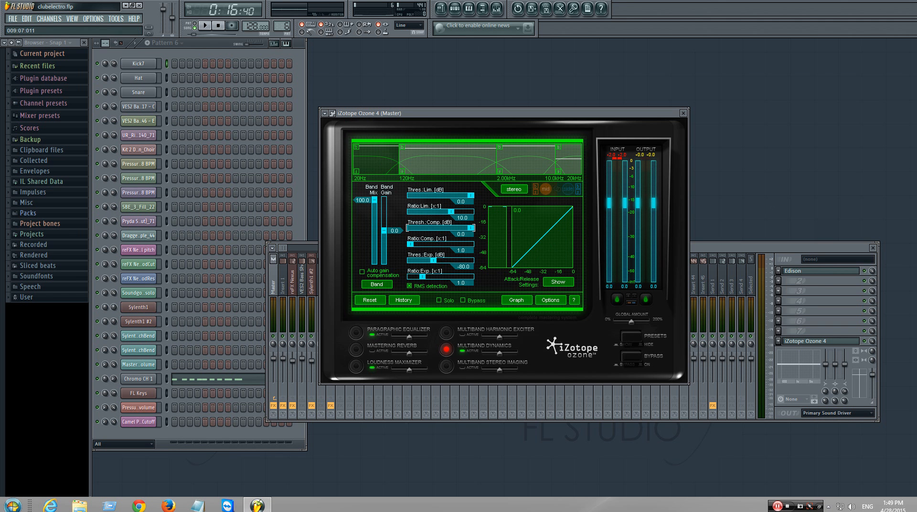
pyautogui.press('space')
pyautogui.press('space')
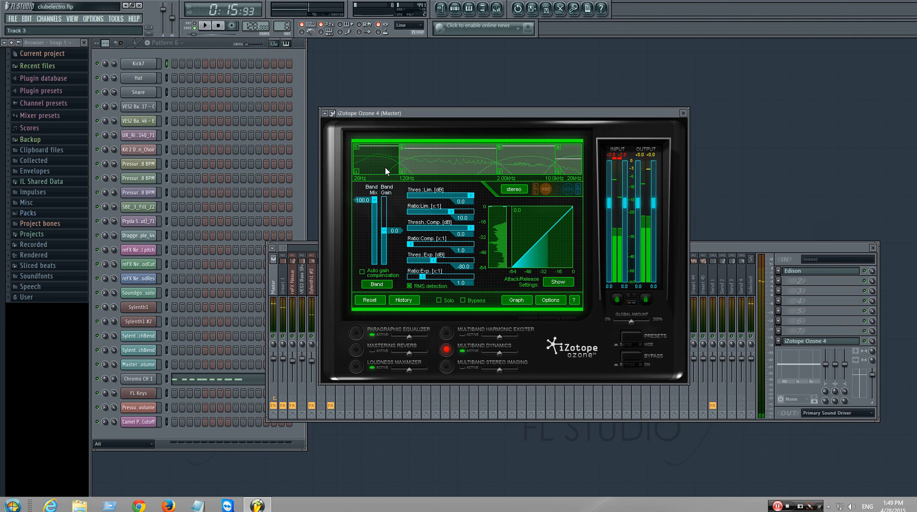
pyautogui.moveTo(377, 145)
pyautogui.mouseDown()
pyautogui.moveTo(377, 156)
pyautogui.moveTo(375, 143)
pyautogui.mouseUp()
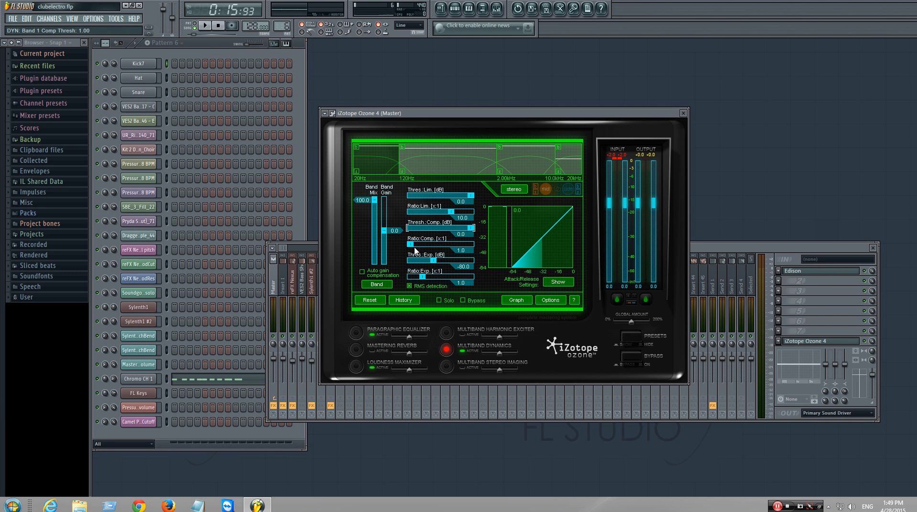
pyautogui.moveTo(415, 249)
pyautogui.mouseDown()
pyautogui.moveTo(424, 248)
pyautogui.moveTo(410, 248)
pyautogui.mouseUp()
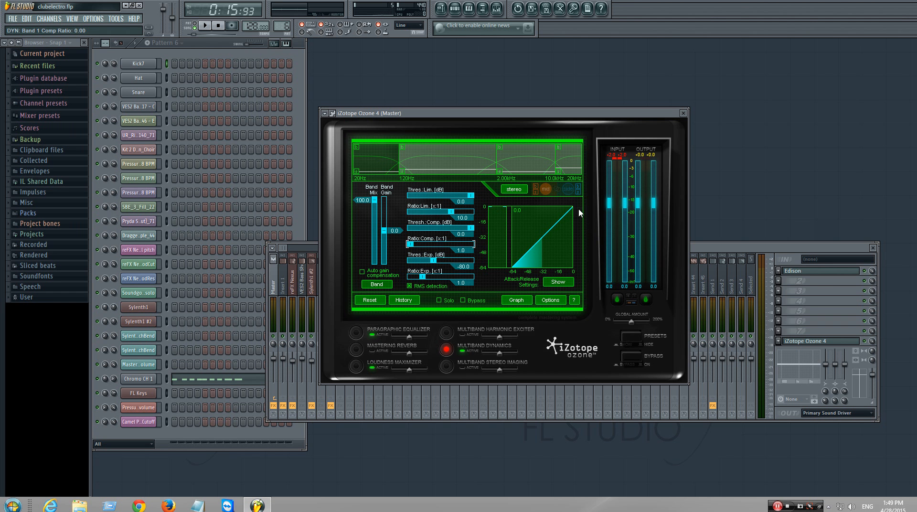
# Play the track and set the compressor ratio to 4.5 on band 4 and 12.4 on band 2 in the Multiband Dynamics graph
pyautogui.click(568, 162)
pyautogui.click(539, 157)
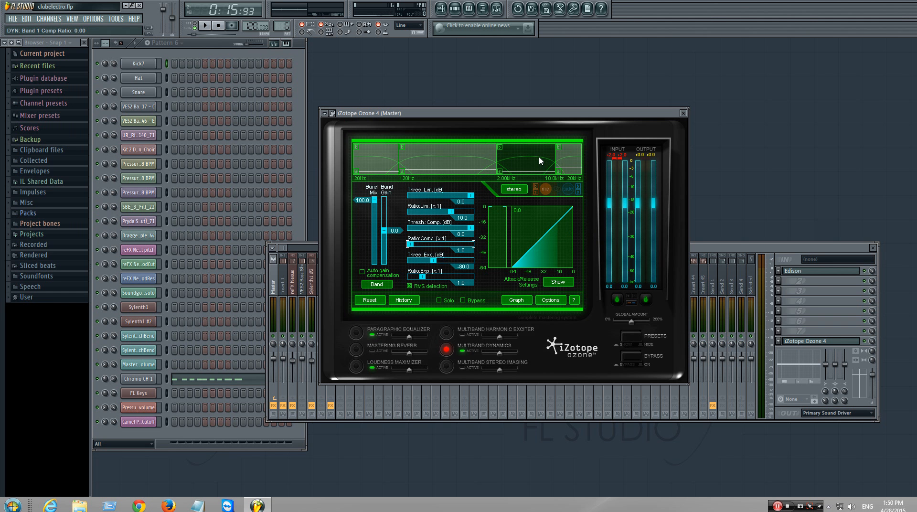
pyautogui.press('space')
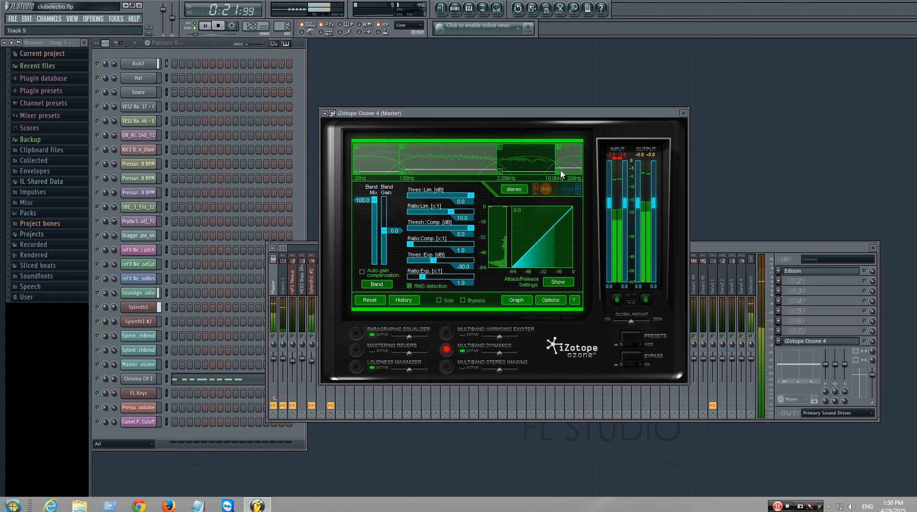
pyautogui.moveTo(565, 167); pyautogui.dragTo(567, 159)
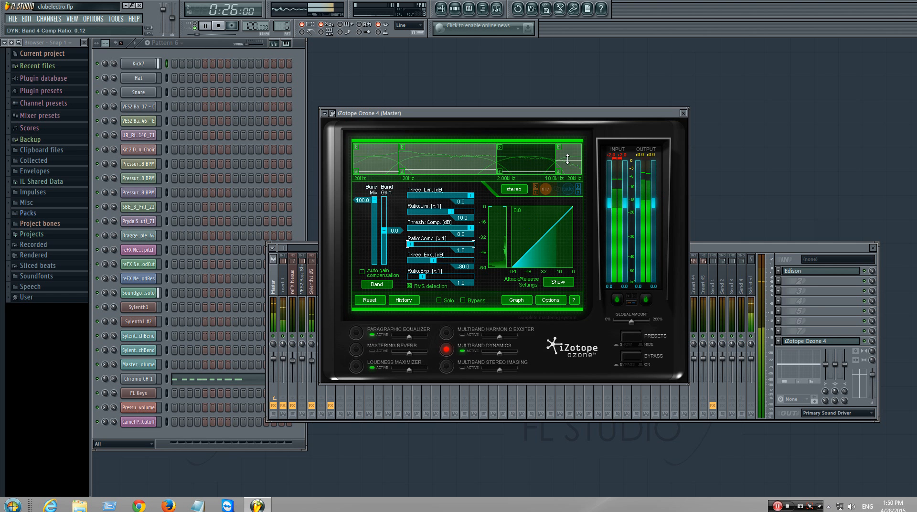
pyautogui.click(446, 157)
pyautogui.moveTo(447, 158); pyautogui.dragTo(450, 153)
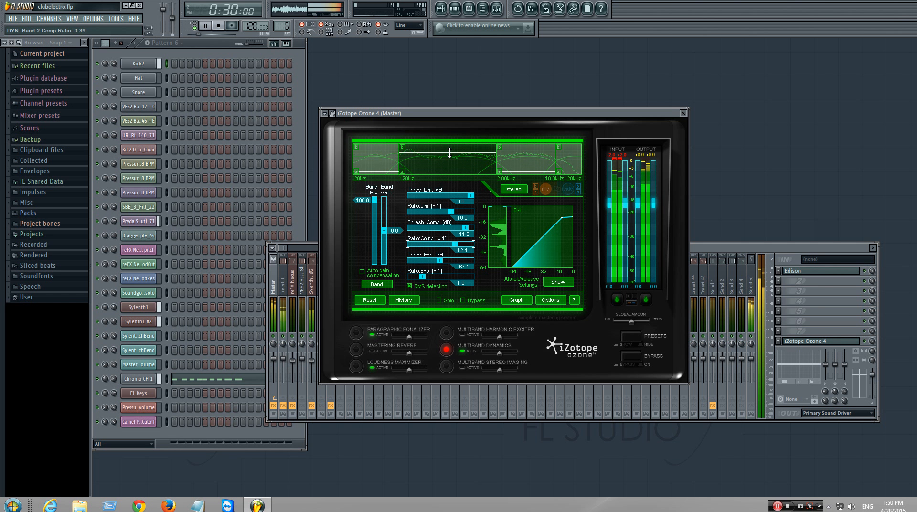
# Raise the compressor ratios of bands 3 and 1 in the Multiband Dynamics graph and play back the result
pyautogui.moveTo(517, 170); pyautogui.dragTo(517, 152)
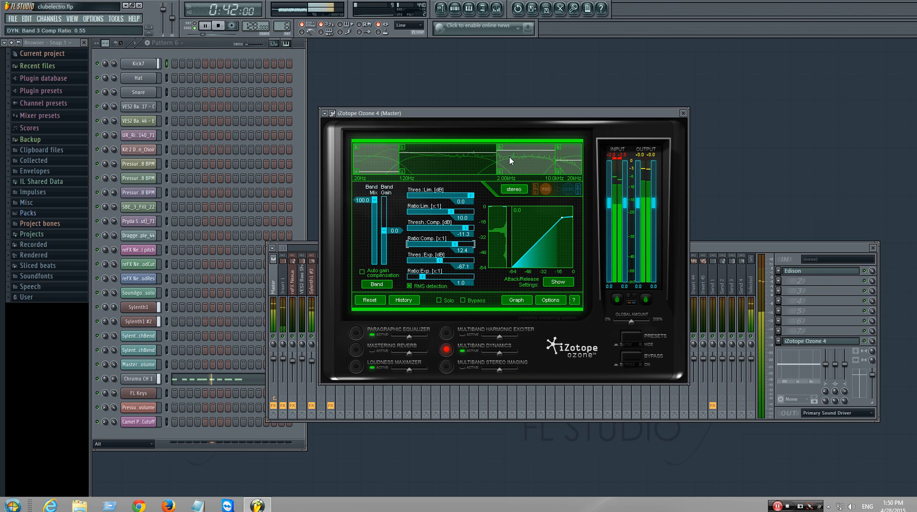
pyautogui.moveTo(373, 167); pyautogui.dragTo(373, 150)
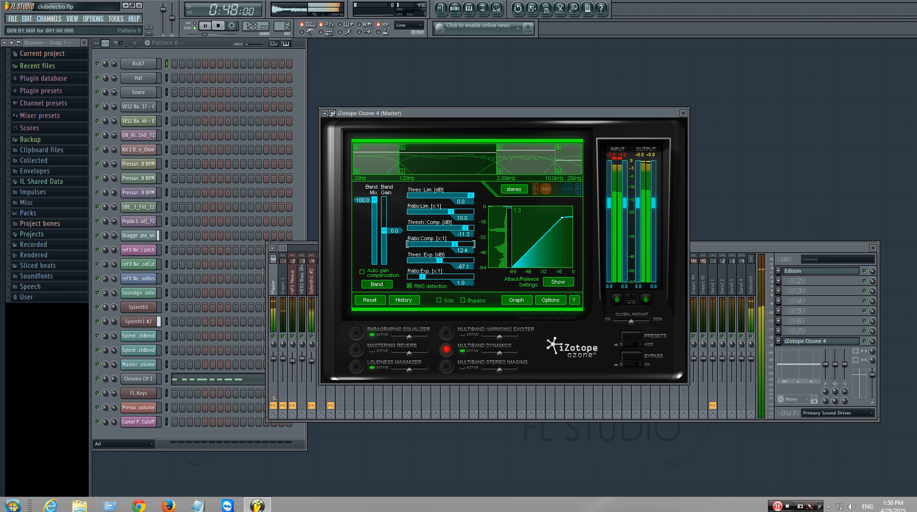
pyautogui.click(204, 26)
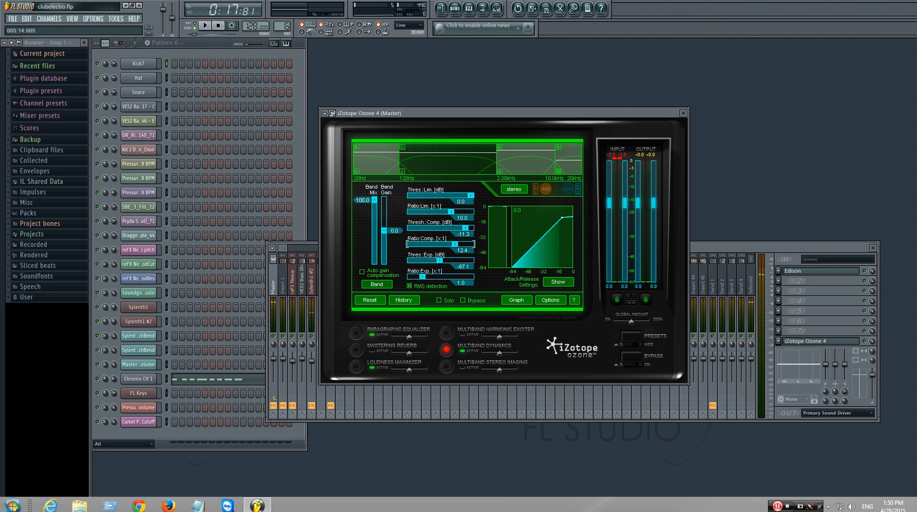
pyautogui.press('space')
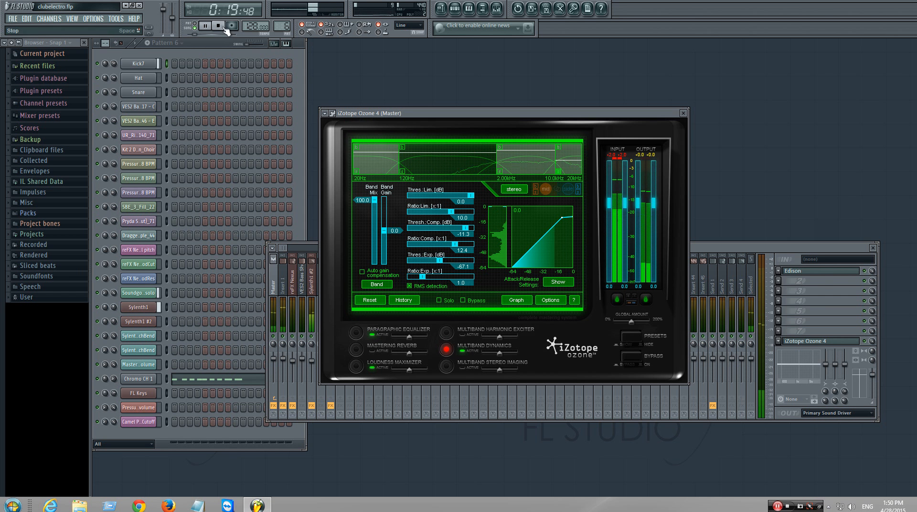
pyautogui.press('space')
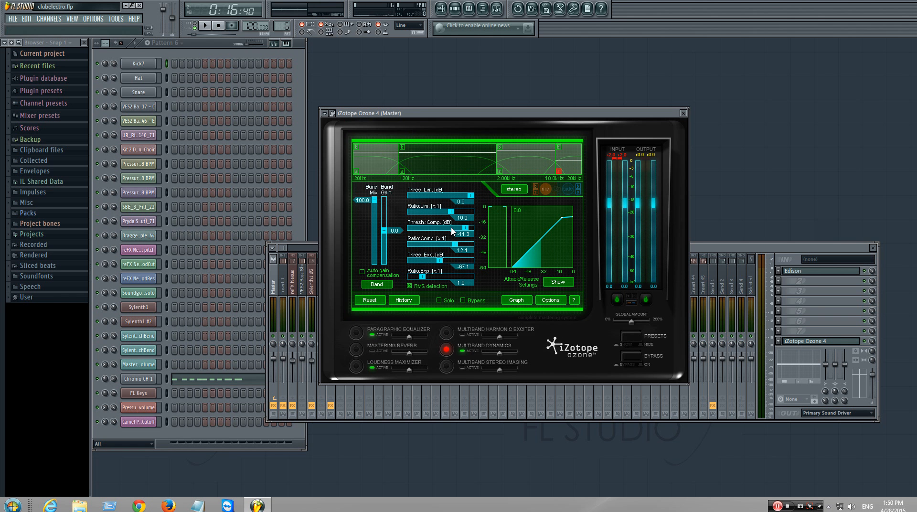
# Set band 2's compressor threshold to -17.5 dB and lower its limiter ratio
pyautogui.moveTo(470, 195); pyautogui.dragTo(489, 203)
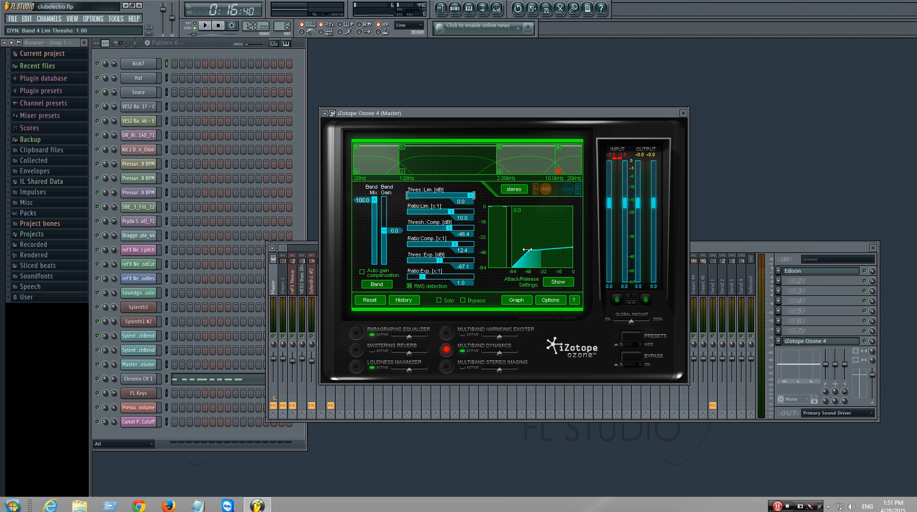
pyautogui.moveTo(527, 249); pyautogui.dragTo(571, 157)
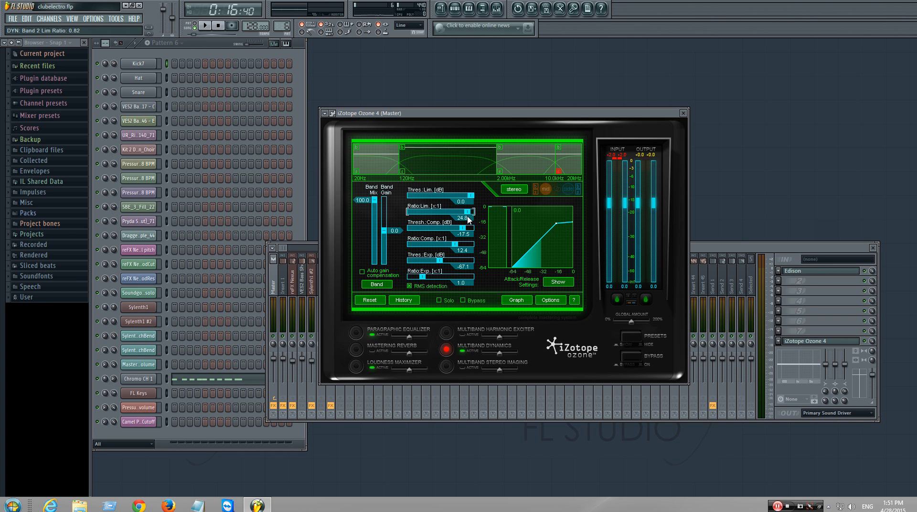
pyautogui.moveTo(455, 216); pyautogui.dragTo(451, 224)
# During playback, set band 4's compressor threshold to -23.7 dB and its limiter ratio to 21.7
pyautogui.click(565, 159)
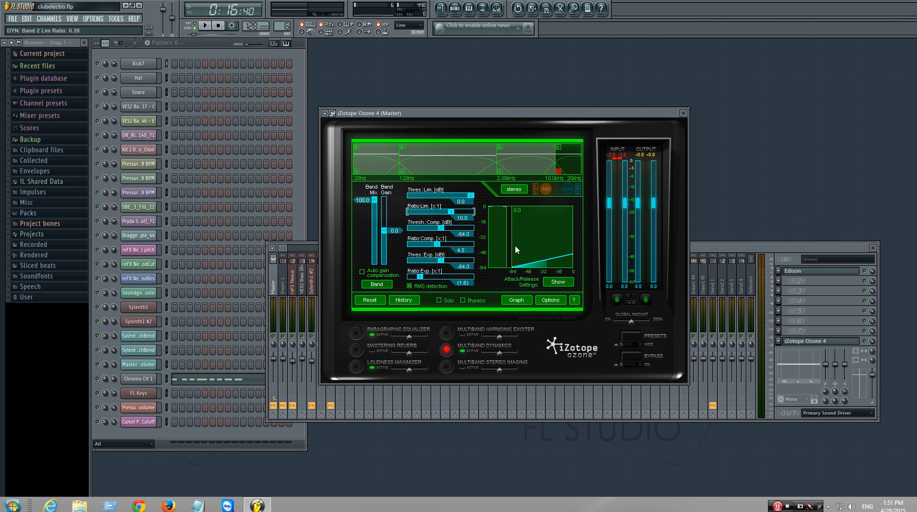
pyautogui.press('space')
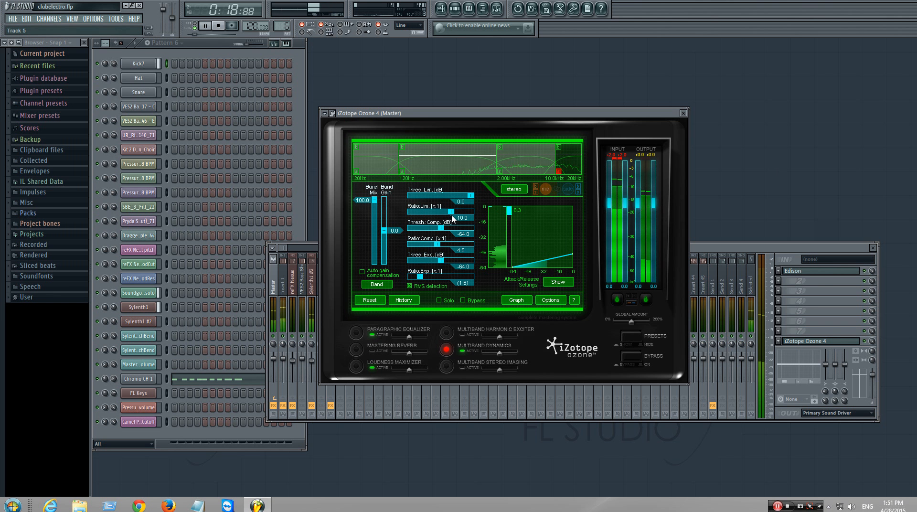
pyautogui.moveTo(450, 212)
pyautogui.mouseDown()
pyautogui.moveTo(455, 229)
pyautogui.moveTo(467, 232)
pyautogui.moveTo(467, 208)
pyautogui.mouseUp()
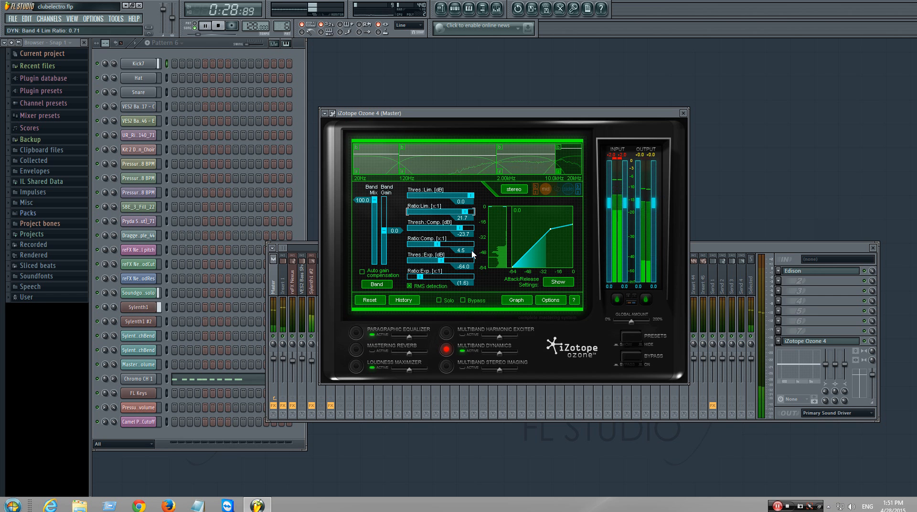
# Stop playback and lower band 1's compressor threshold to -65.0 dB in Multiband Dynamics
pyautogui.click(221, 28)
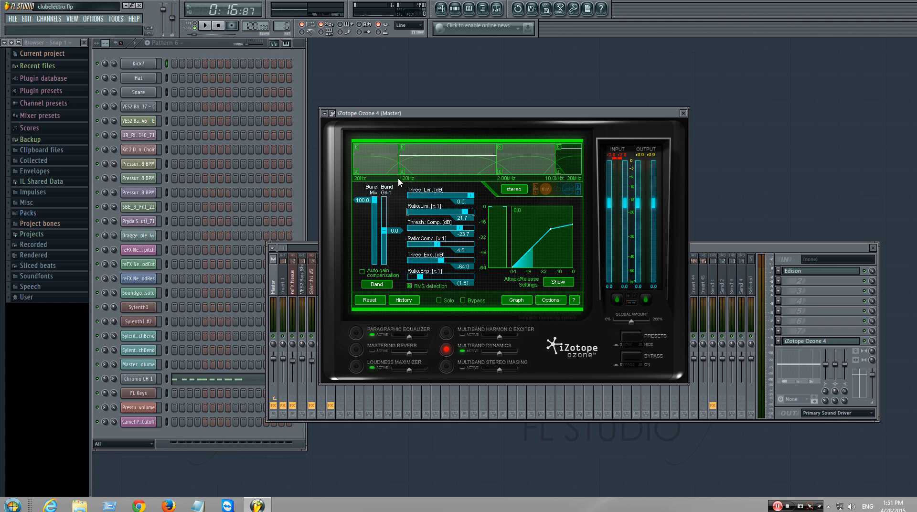
pyautogui.click(373, 162)
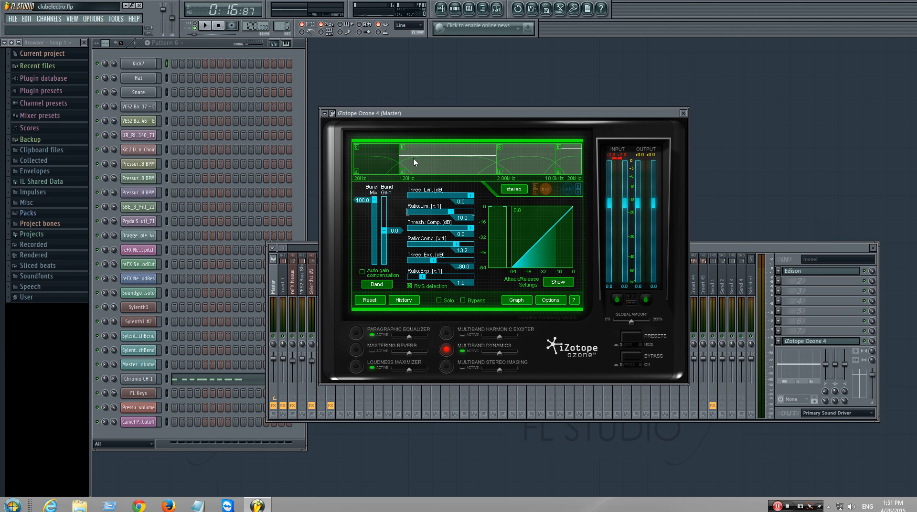
pyautogui.moveTo(470, 196); pyautogui.dragTo(501, 200)
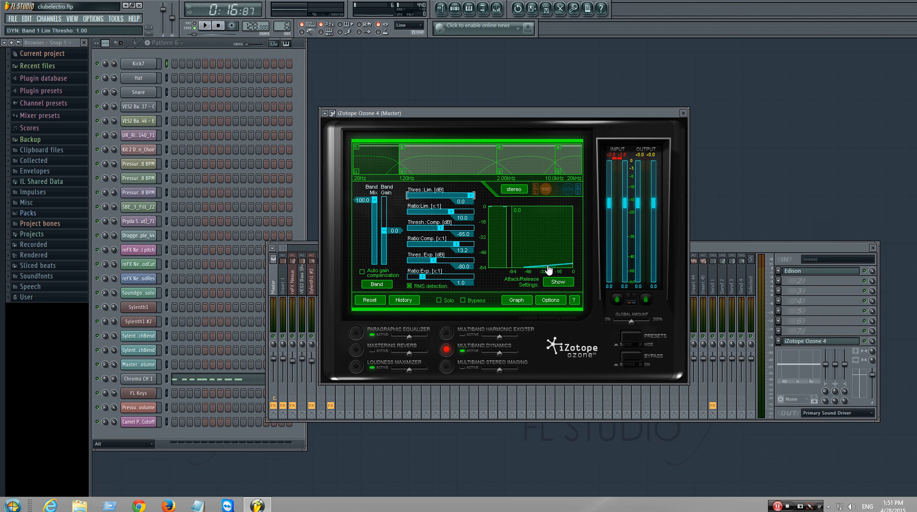
pyautogui.moveTo(548, 270)
pyautogui.mouseDown()
pyautogui.moveTo(560, 212)
pyautogui.moveTo(553, 266)
pyautogui.mouseUp()
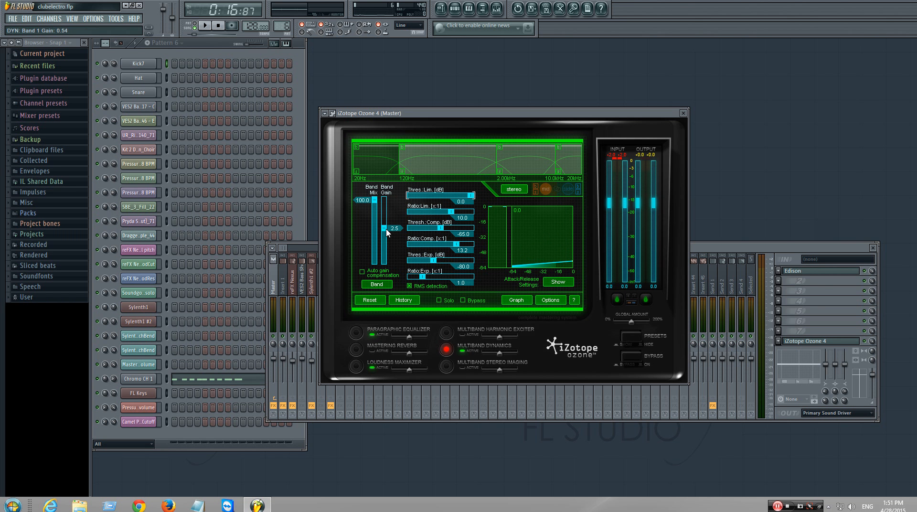
# Try band 1's gain at 30.0 dB against the other bands and reset it to 0.0 dB
pyautogui.moveTo(385, 228); pyautogui.dragTo(391, 180)
pyautogui.click(439, 173)
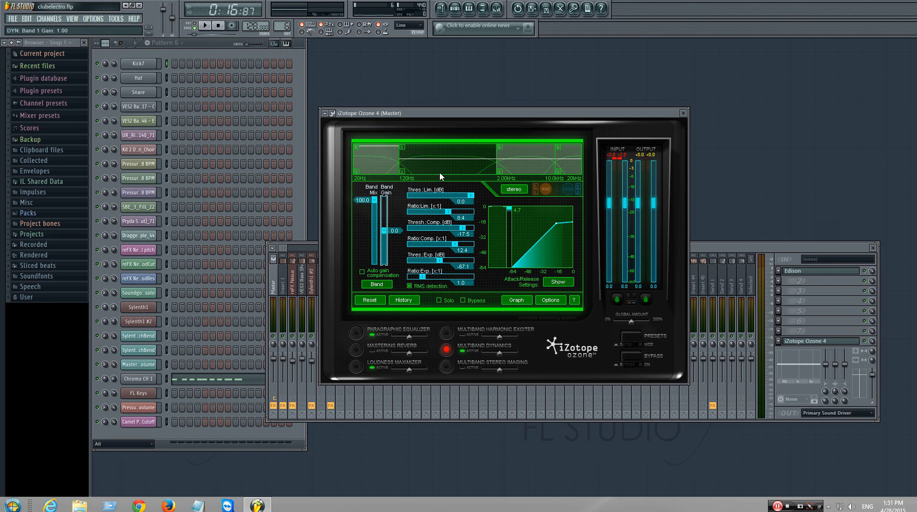
pyautogui.click(517, 173)
pyautogui.click(571, 171)
pyautogui.click(388, 168)
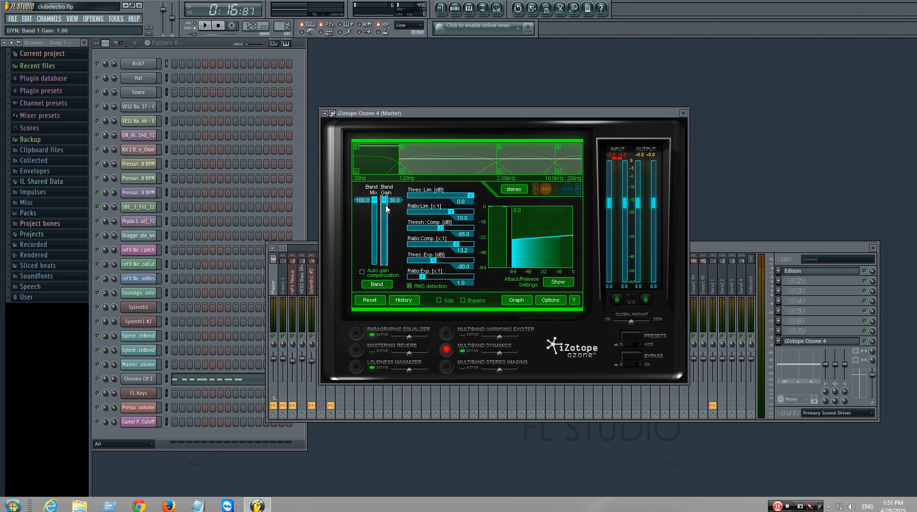
pyautogui.moveTo(384, 200); pyautogui.dragTo(392, 225)
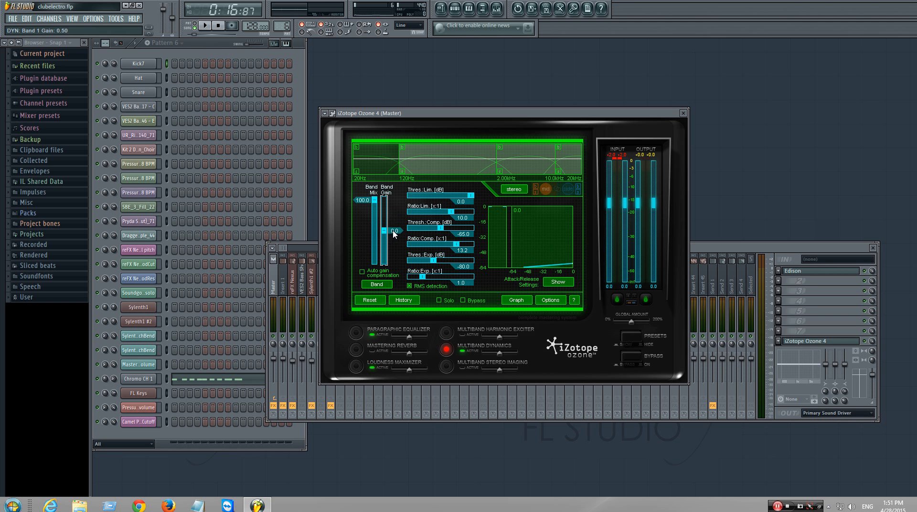
pyautogui.doubleClick(393, 231)
pyautogui.click(376, 203)
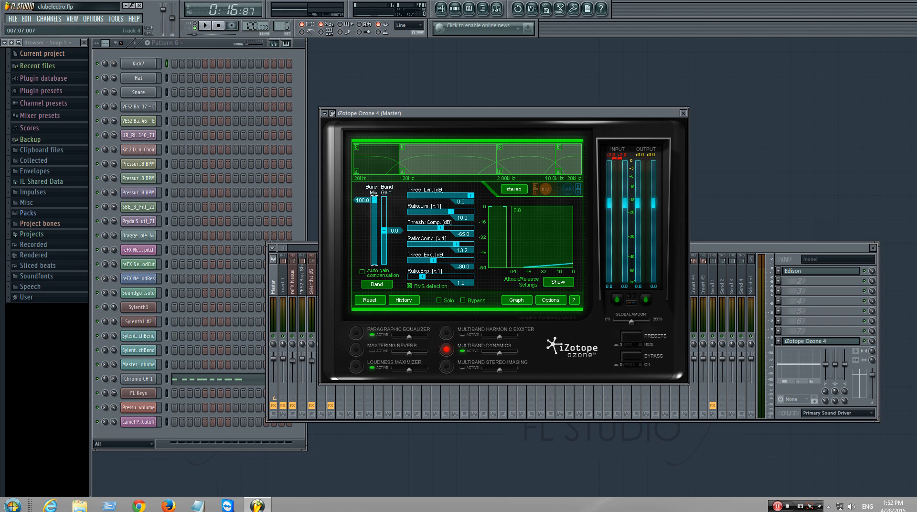
# Play the track to hear the heavily compressed band 1 and view the attack and release settings of bands 1 and 2
pyautogui.press('space')
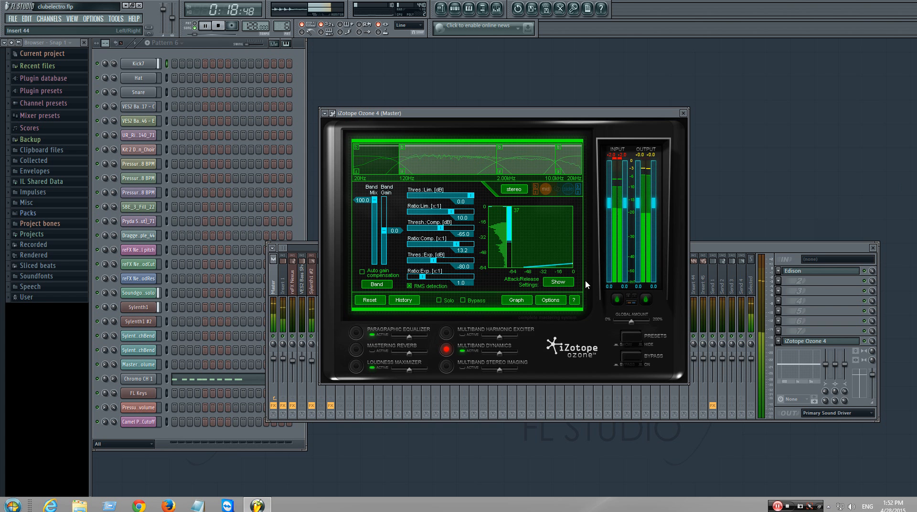
pyautogui.click(557, 282)
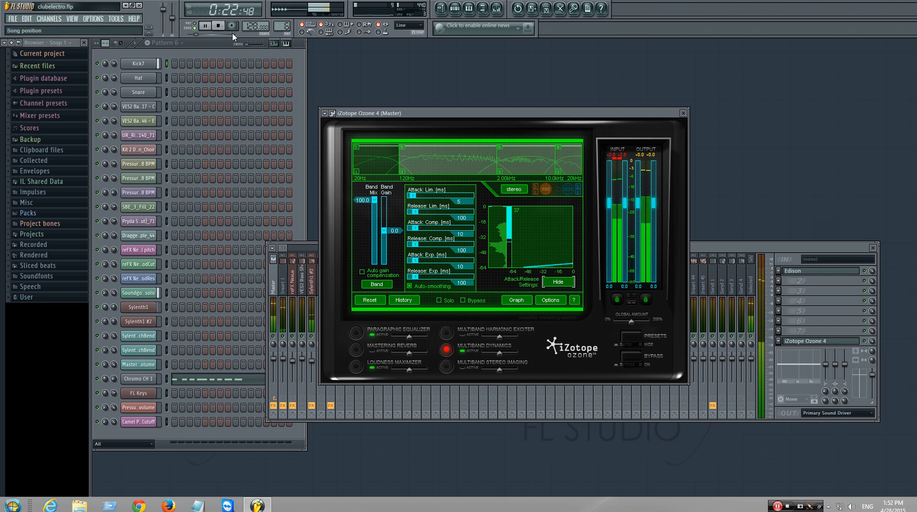
pyautogui.press('space')
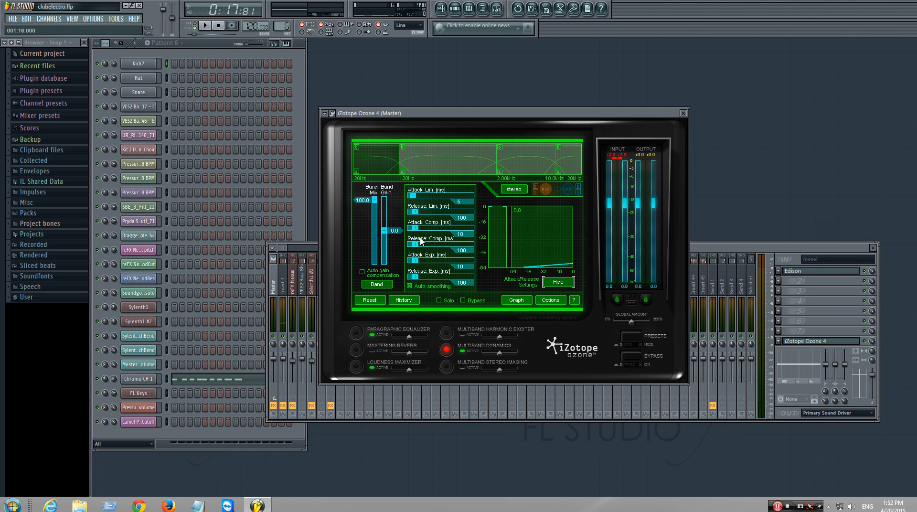
pyautogui.click(435, 166)
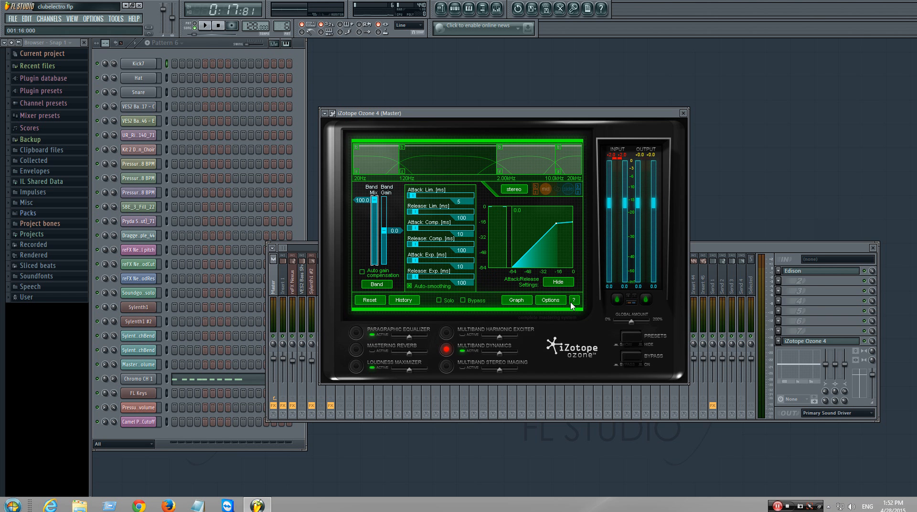
pyautogui.click(557, 282)
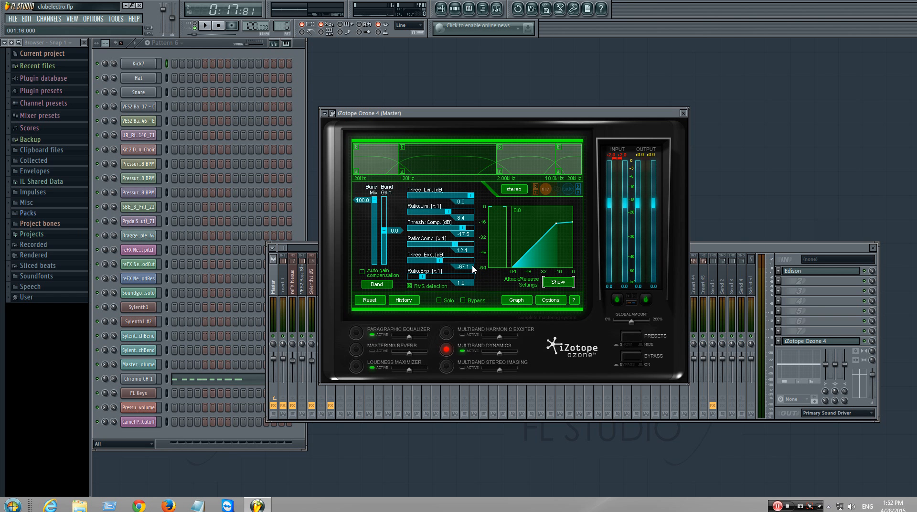
pyautogui.click(377, 160)
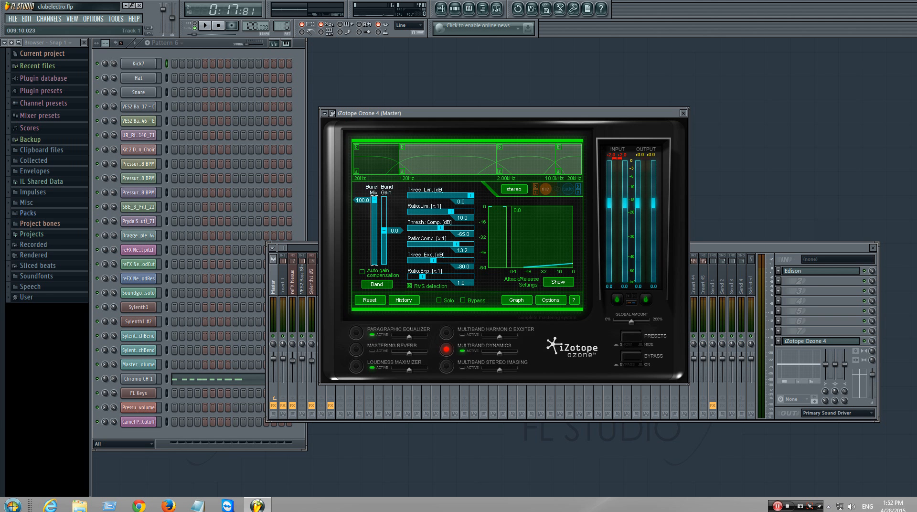
pyautogui.press('space')
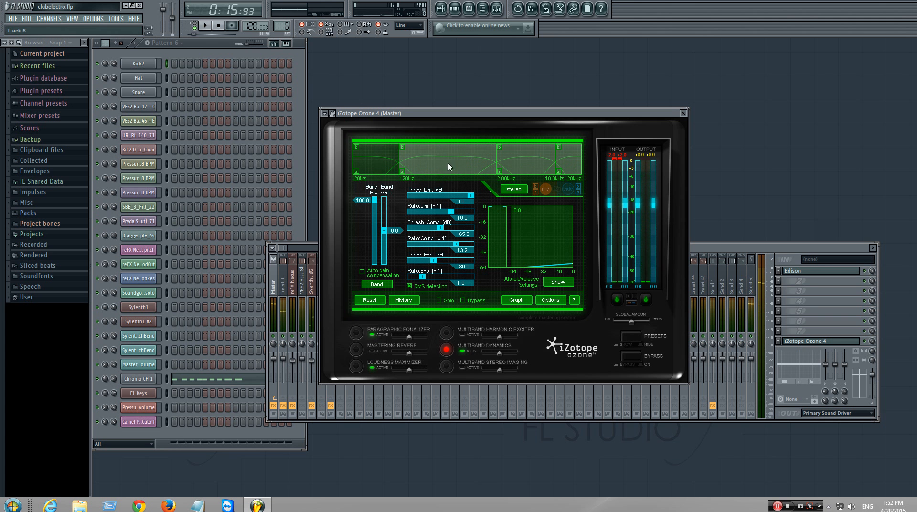
# Set the compressor ratio to 1.0 on band 4 and to 9.4 on band 2
pyautogui.click(565, 159)
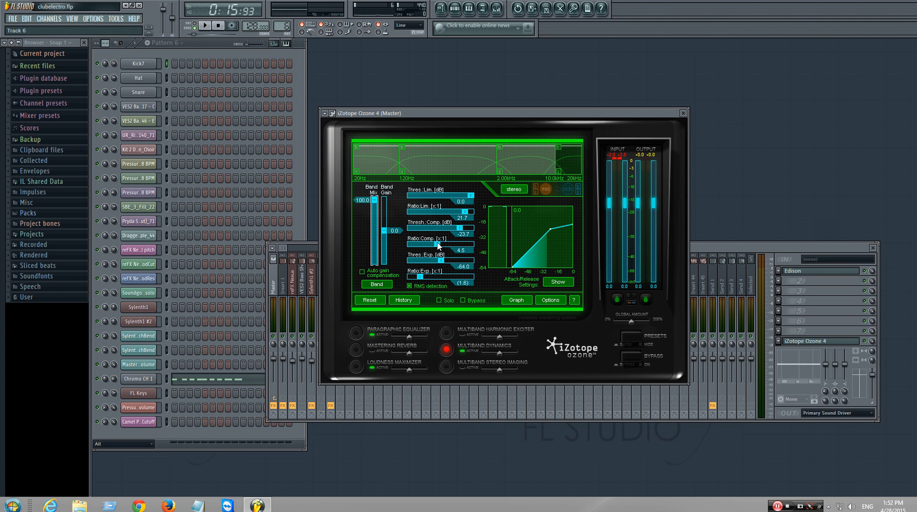
pyautogui.moveTo(439, 246); pyautogui.dragTo(399, 246)
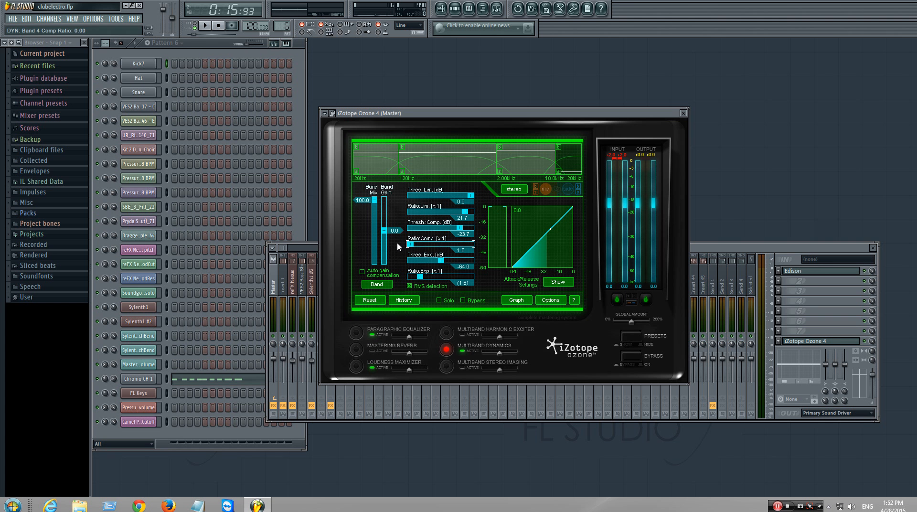
pyautogui.click(456, 170)
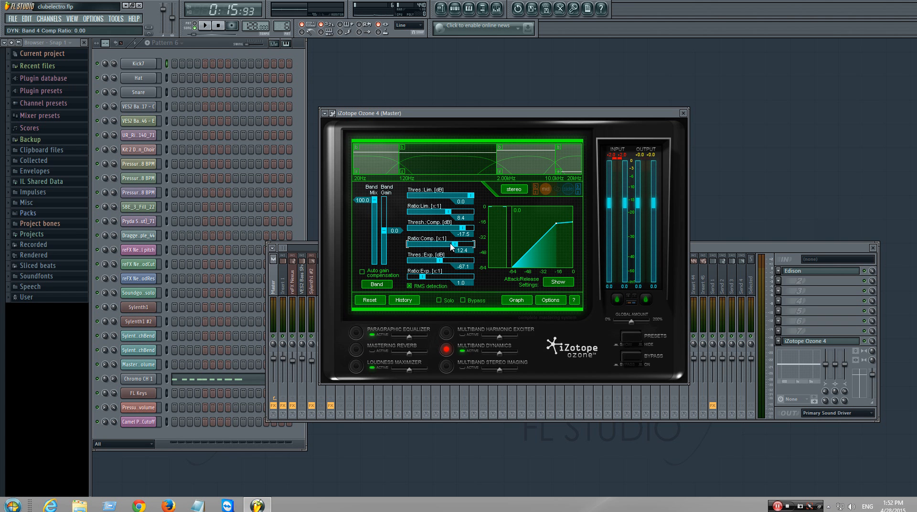
pyautogui.moveTo(451, 247); pyautogui.dragTo(464, 229)
# On band 1, set the compressor threshold to -31.0 dB with a ratio of 4.5 and the expander threshold to -52.6 dB
pyautogui.click(386, 162)
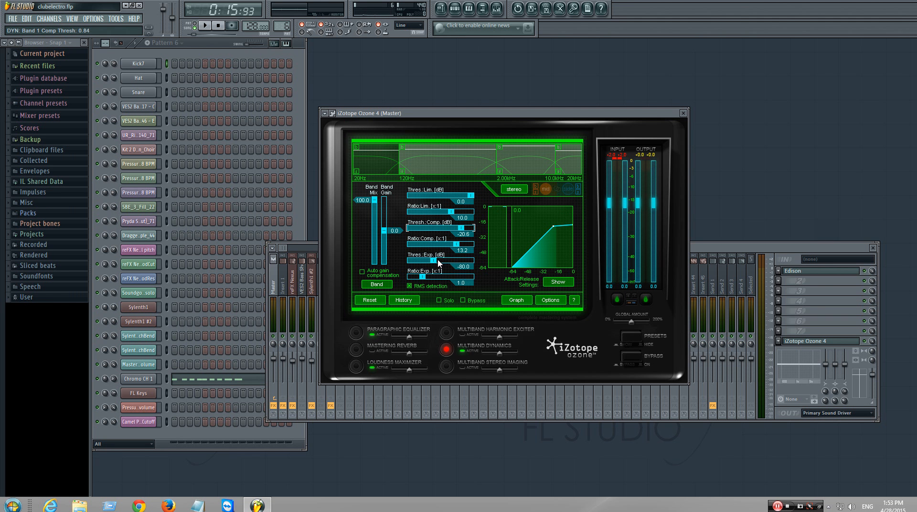
pyautogui.moveTo(438, 262)
pyautogui.mouseDown()
pyautogui.moveTo(410, 261)
pyautogui.moveTo(463, 262)
pyautogui.moveTo(412, 261)
pyautogui.moveTo(443, 261)
pyautogui.mouseUp()
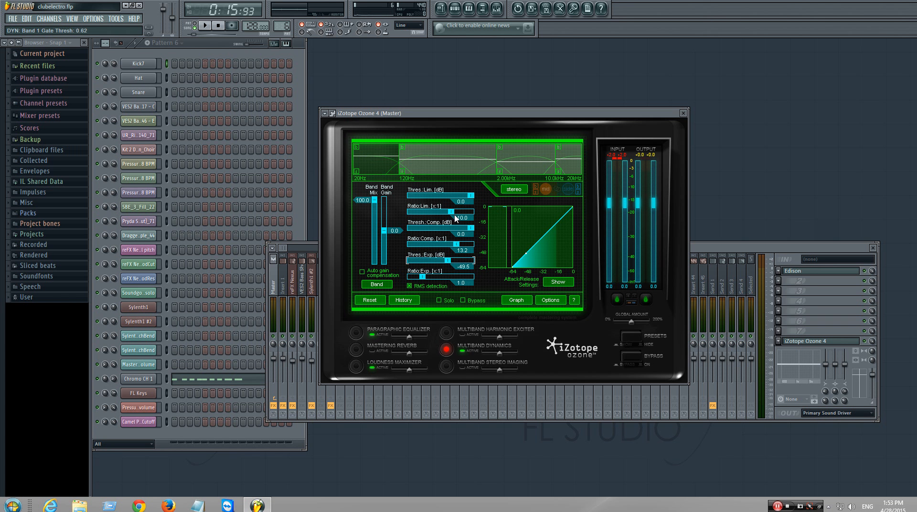
pyautogui.moveTo(467, 200); pyautogui.dragTo(486, 203)
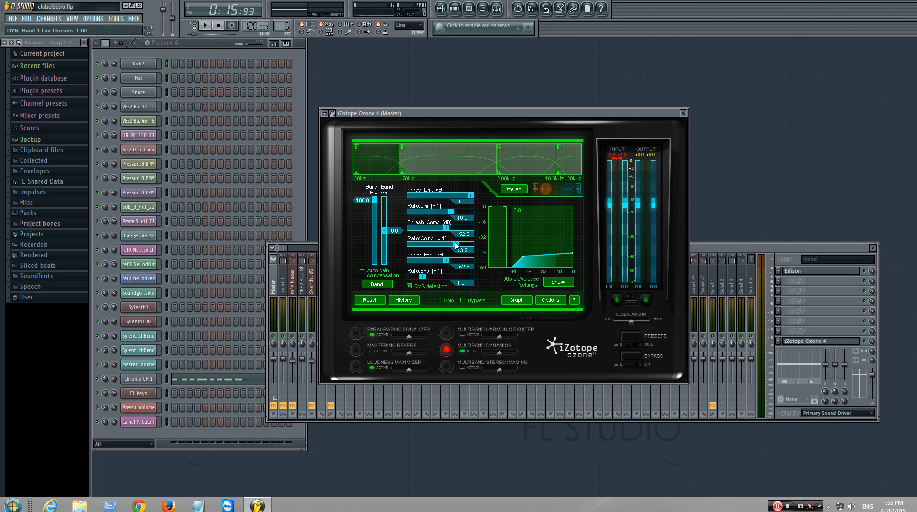
pyautogui.moveTo(456, 245)
pyautogui.mouseDown()
pyautogui.moveTo(405, 246)
pyautogui.moveTo(435, 246)
pyautogui.moveTo(466, 229)
pyautogui.moveTo(443, 247)
pyautogui.mouseUp()
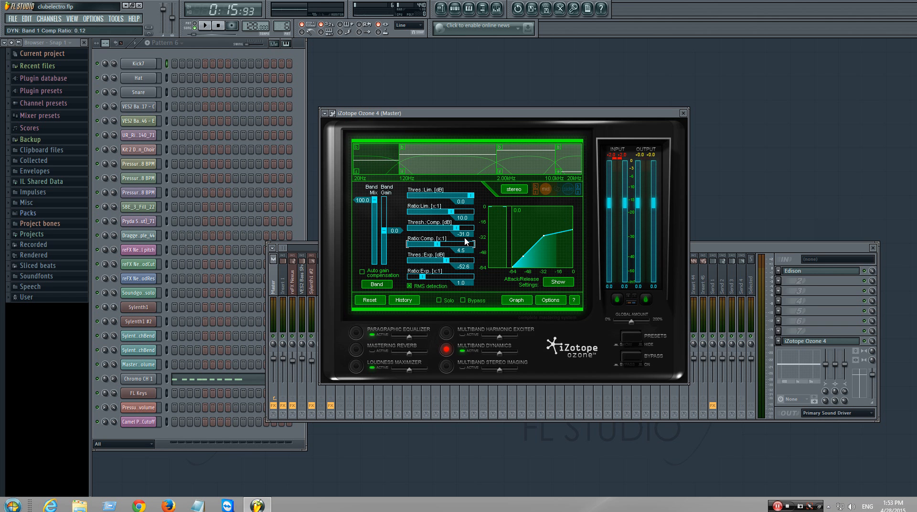
# Play back the new band 1 compression and review the dynamics settings of bands 2 and 3
pyautogui.press('space')
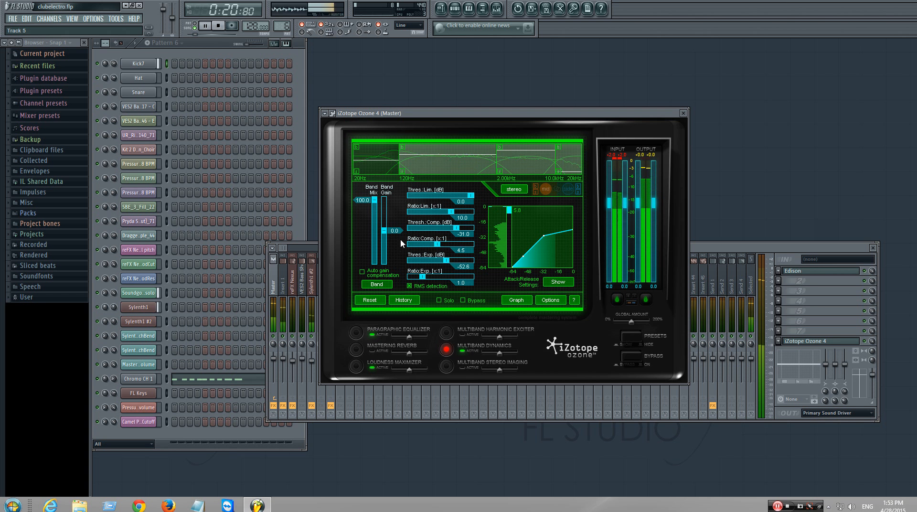
pyautogui.moveTo(375, 201)
pyautogui.mouseDown()
pyautogui.moveTo(375, 222)
pyautogui.moveTo(382, 200)
pyautogui.mouseUp()
pyautogui.press('space')
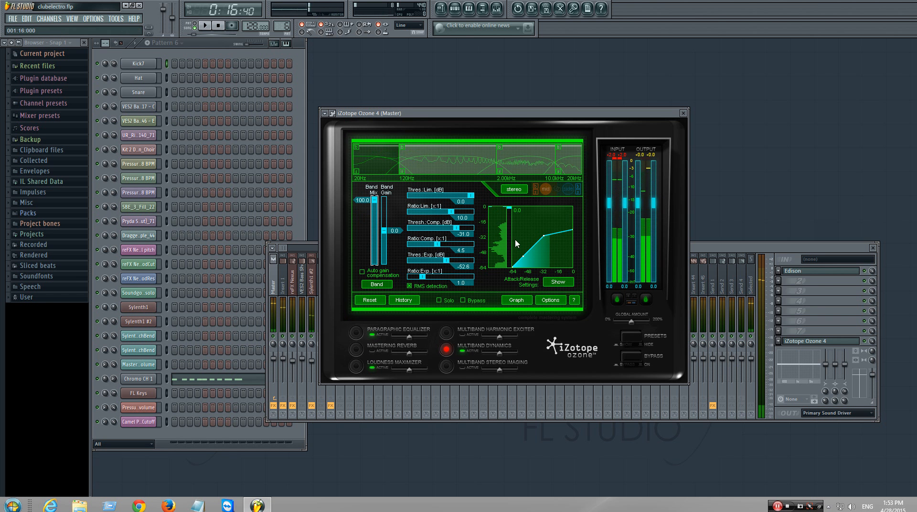
pyautogui.click(467, 159)
pyautogui.click(519, 165)
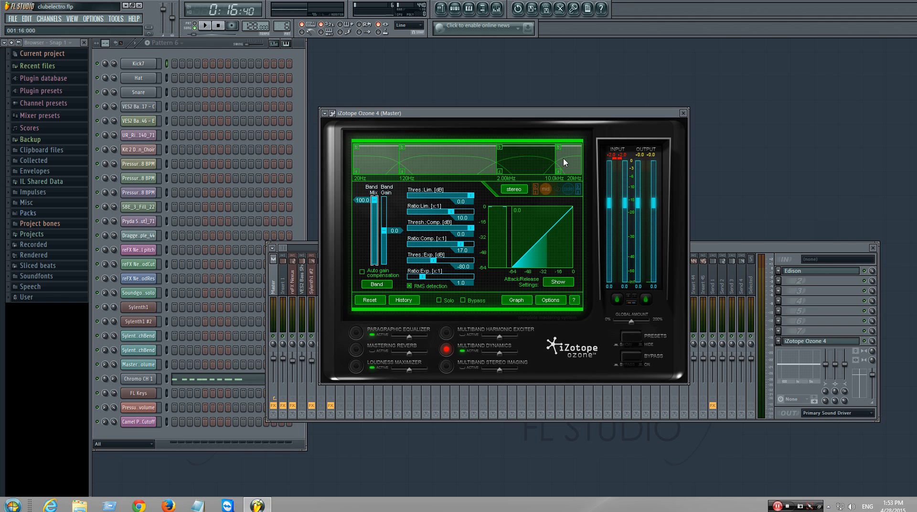
pyautogui.click(460, 165)
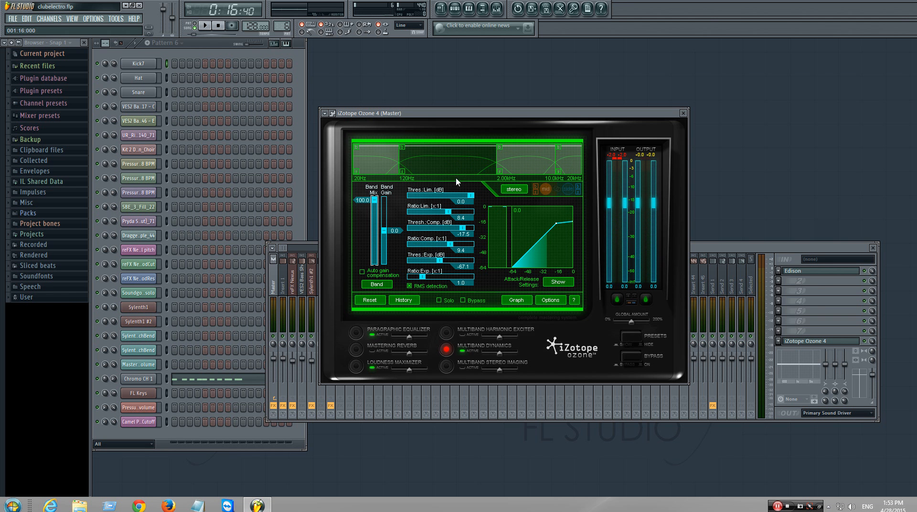
pyautogui.moveTo(457, 147)
pyautogui.mouseDown()
pyautogui.moveTo(459, 163)
pyautogui.moveTo(465, 147)
pyautogui.mouseUp()
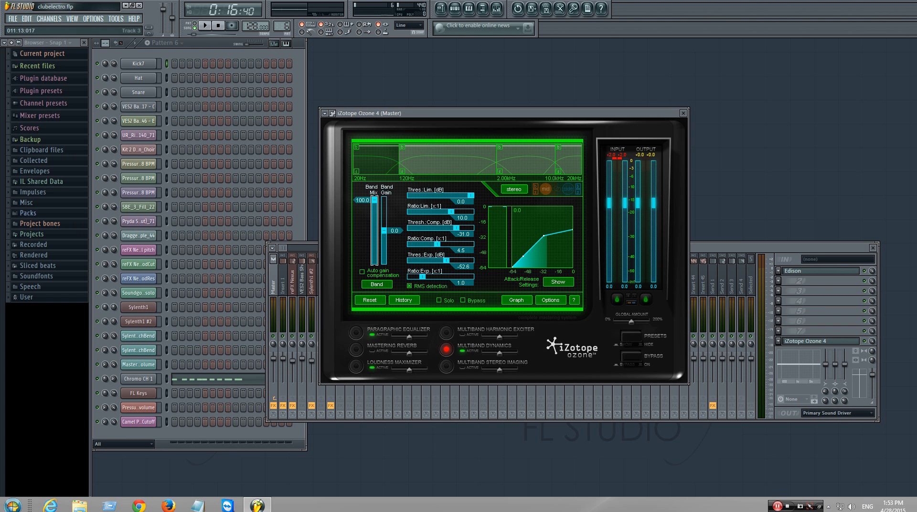
# Set band 2's mix amount to 68.5 and listen to several passages of the track
pyautogui.press('space')
pyautogui.moveTo(437, 144); pyautogui.dragTo(437, 151)
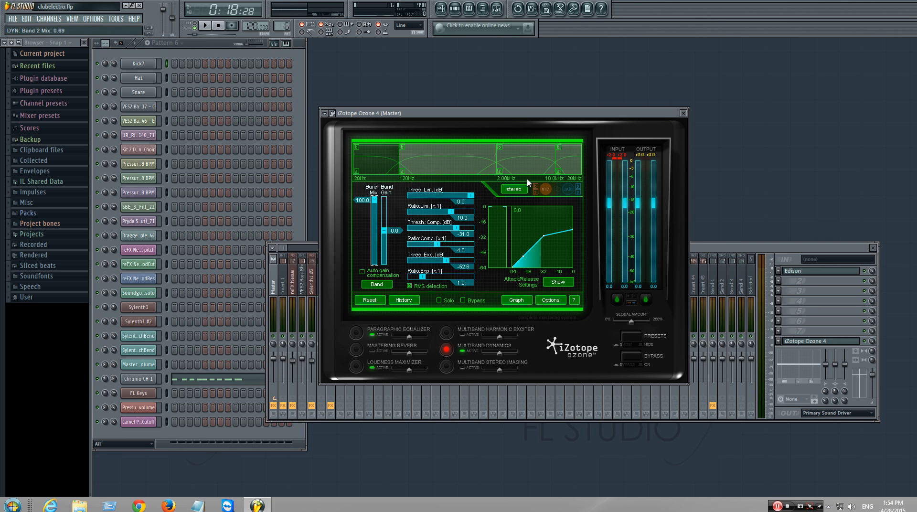
pyautogui.press('space')
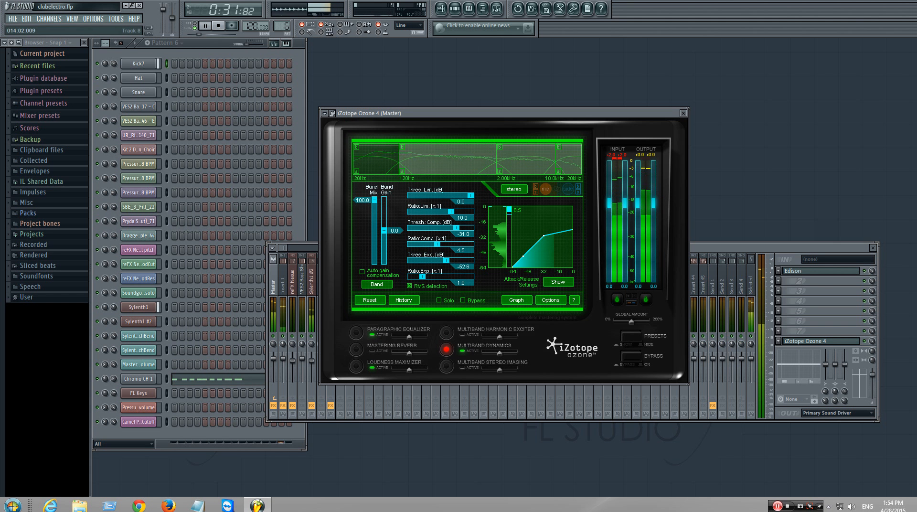
pyautogui.press('space')
pyautogui.press('space')
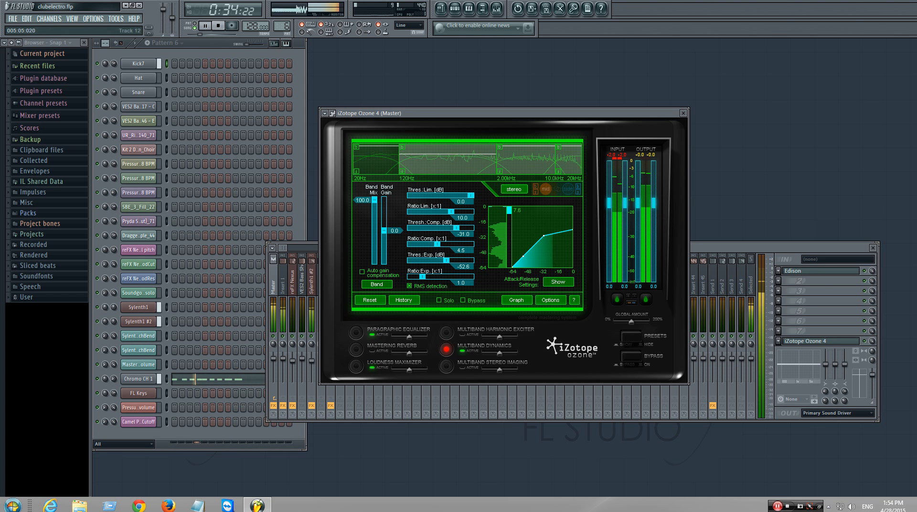
pyautogui.press('space')
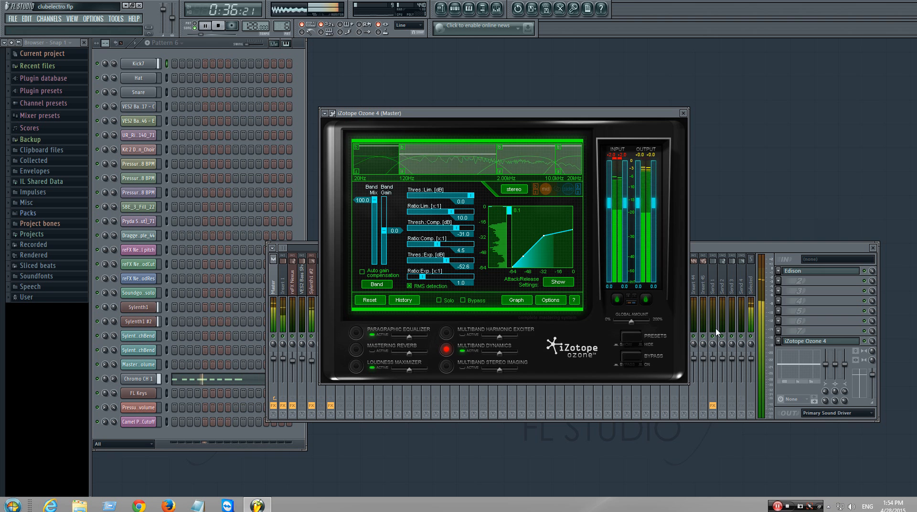
# Review the dynamics settings of bands 2, 3 and 4 and briefly view the Chromo CH 1 notes in the piano roll
pyautogui.click(442, 165)
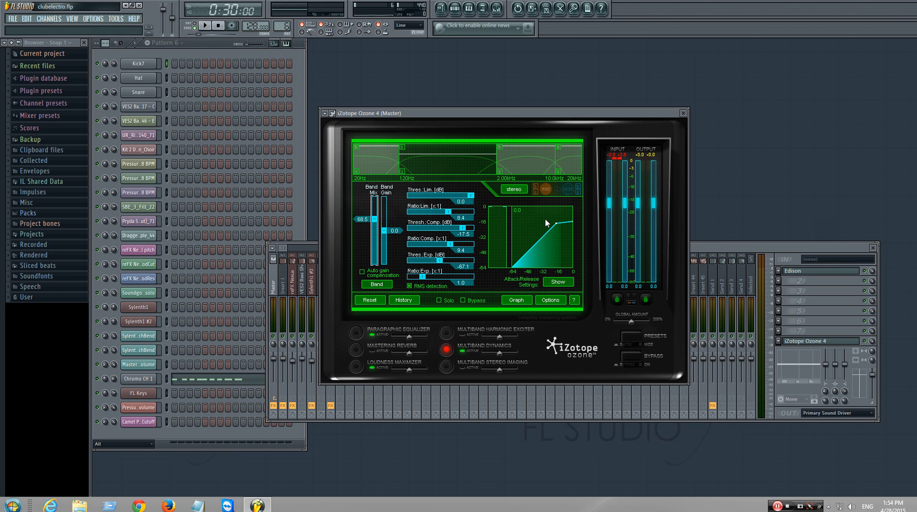
pyautogui.click(523, 164)
pyautogui.click(568, 173)
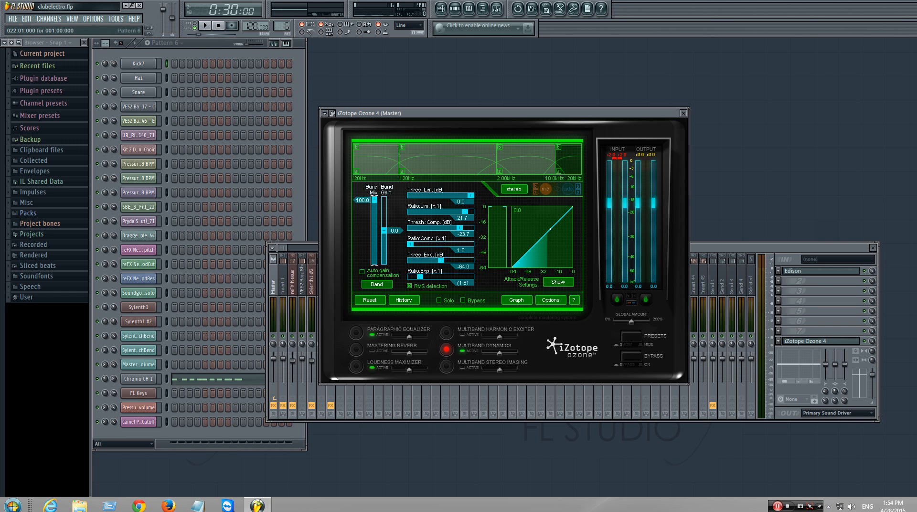
pyautogui.click(469, 9)
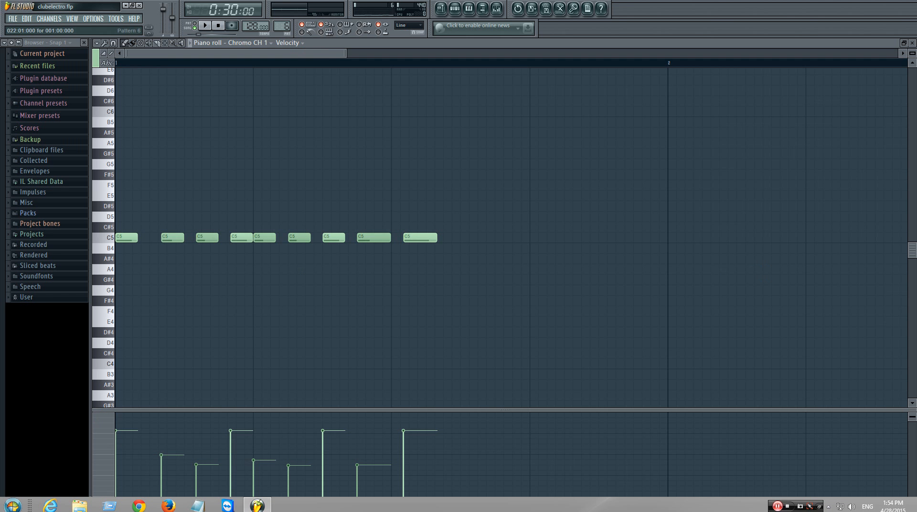
pyautogui.click(912, 43)
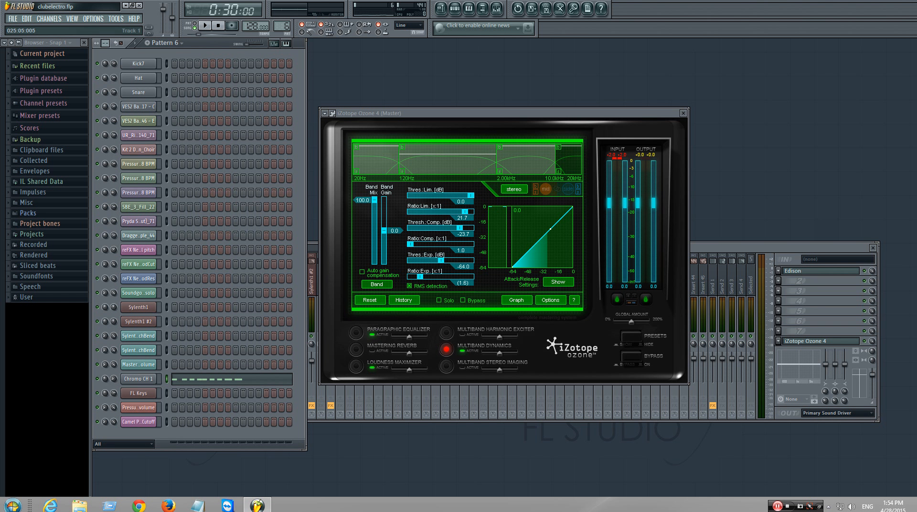
# Play back a short passage of the track and activate the multiband stereo imaging module
pyautogui.press('space')
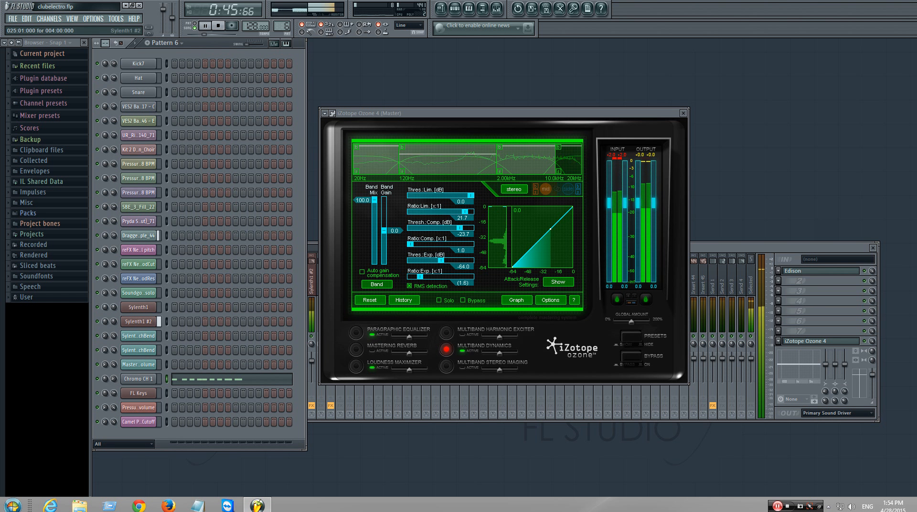
pyautogui.press('space')
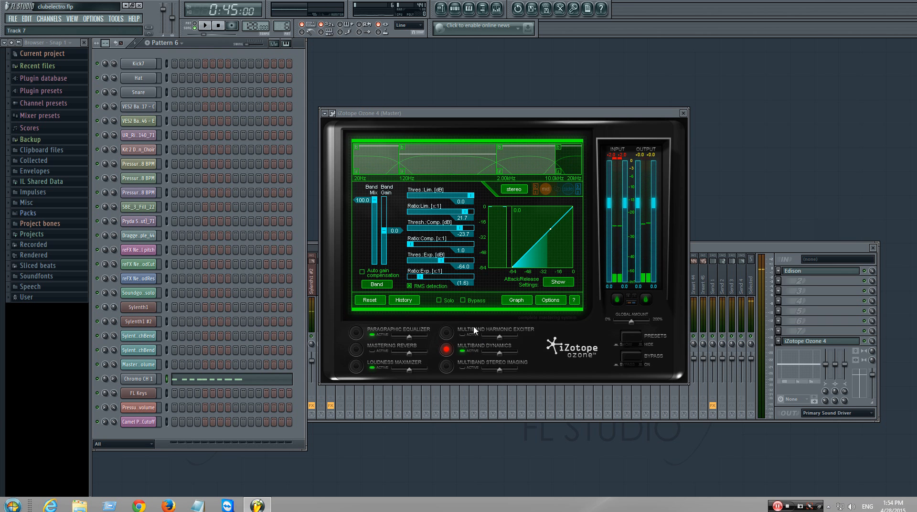
pyautogui.click(446, 366)
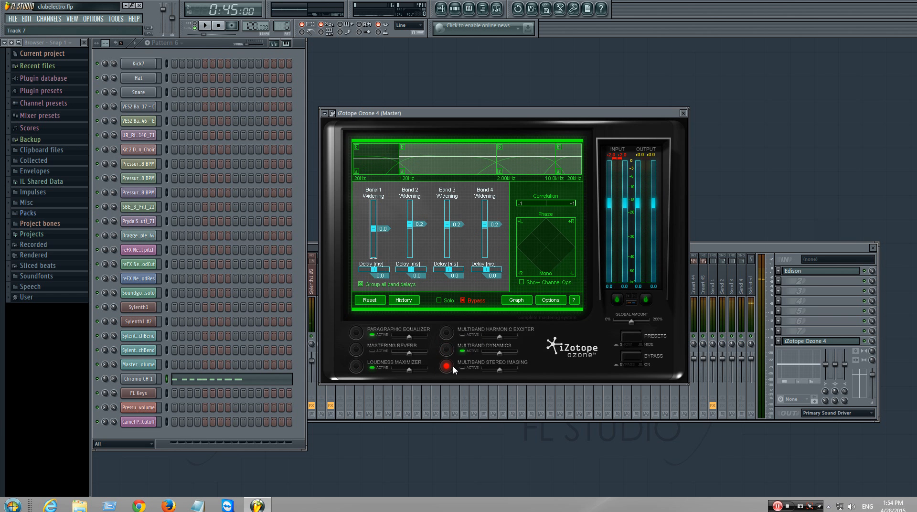
pyautogui.click(460, 367)
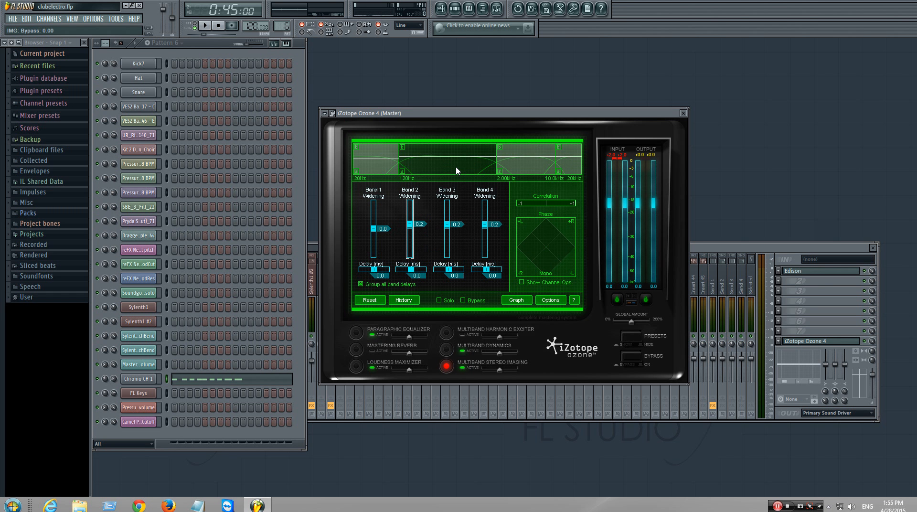
# Listen to the track while watching the spectrum in the paragraphic equalizer and in bands 2 and 3 of the multiband dynamics
pyautogui.click(360, 336)
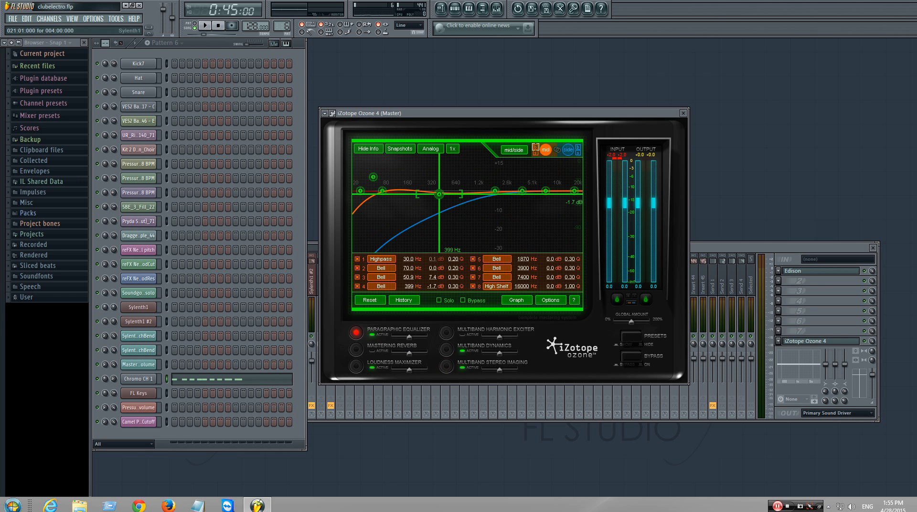
pyautogui.press('space')
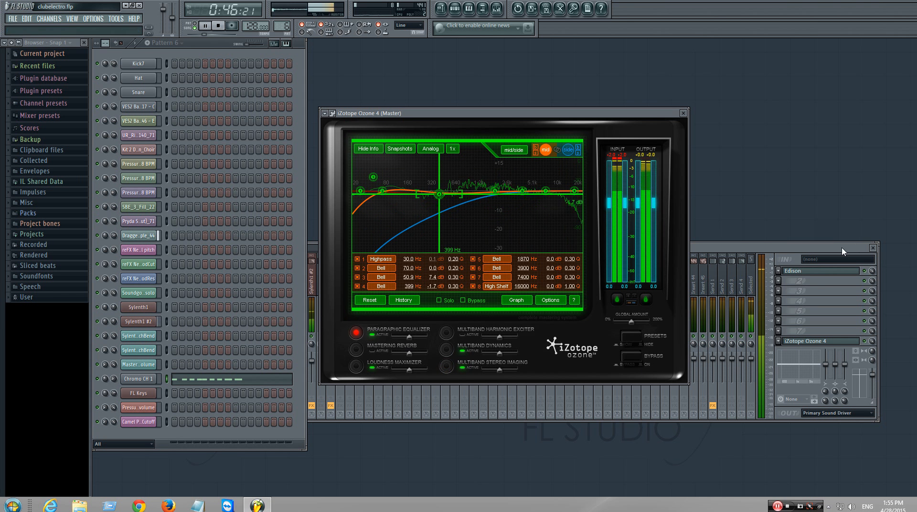
pyautogui.click(447, 350)
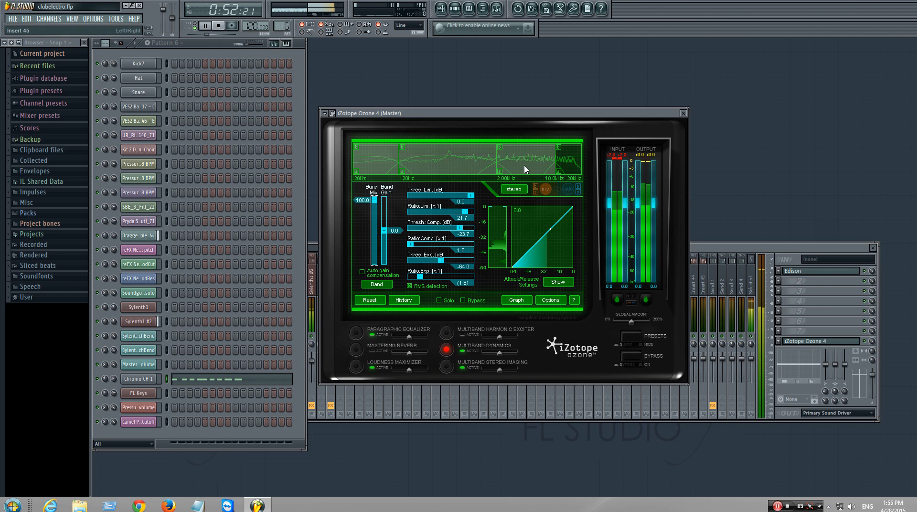
pyautogui.moveTo(464, 148); pyautogui.dragTo(518, 150)
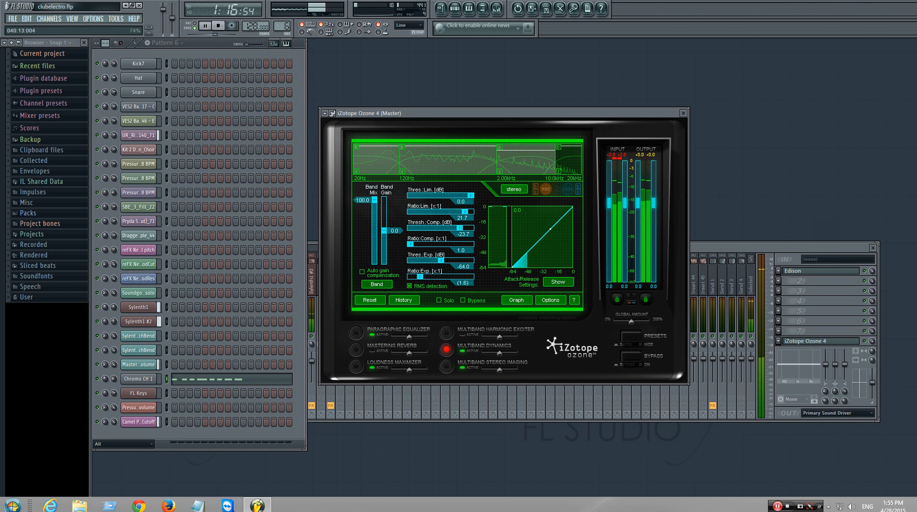
pyautogui.press('space')
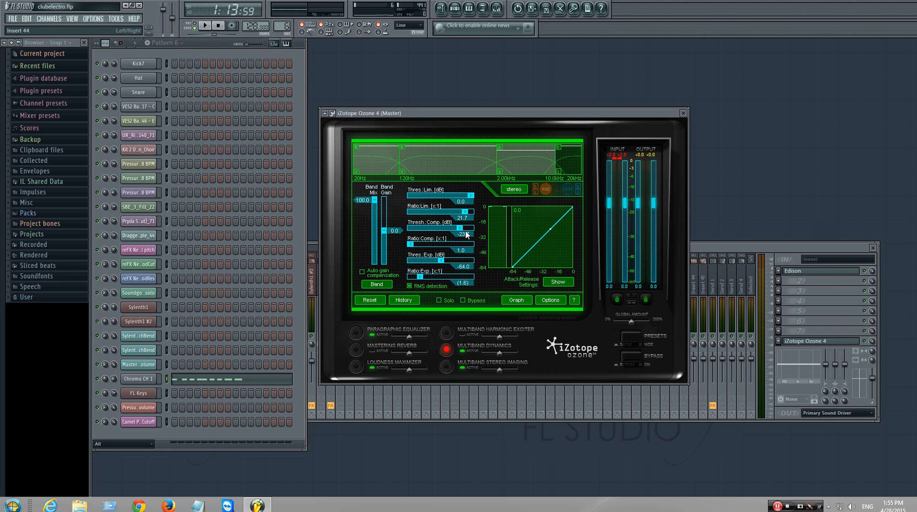
# Toggle auto gain compensation on and off and show the attack and release settings of the multiband dynamics
pyautogui.click(362, 273)
pyautogui.click(362, 273)
pyautogui.click(557, 282)
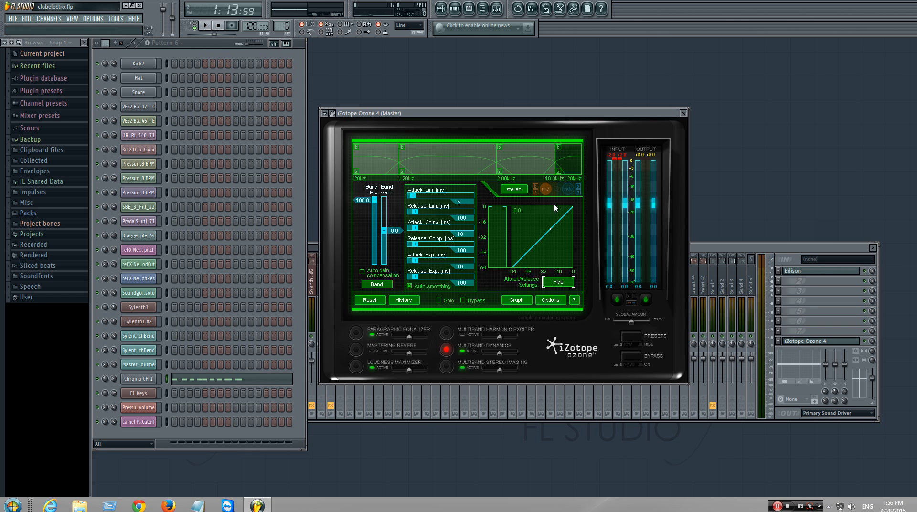
# Review the stereo imaging, multiband dynamics, harmonic exciter, paragraphic equalizer and loudness maximizer modules, ending on multiband dynamics
pyautogui.click(447, 364)
pyautogui.click(447, 347)
pyautogui.click(447, 334)
pyautogui.click(446, 349)
pyautogui.click(446, 362)
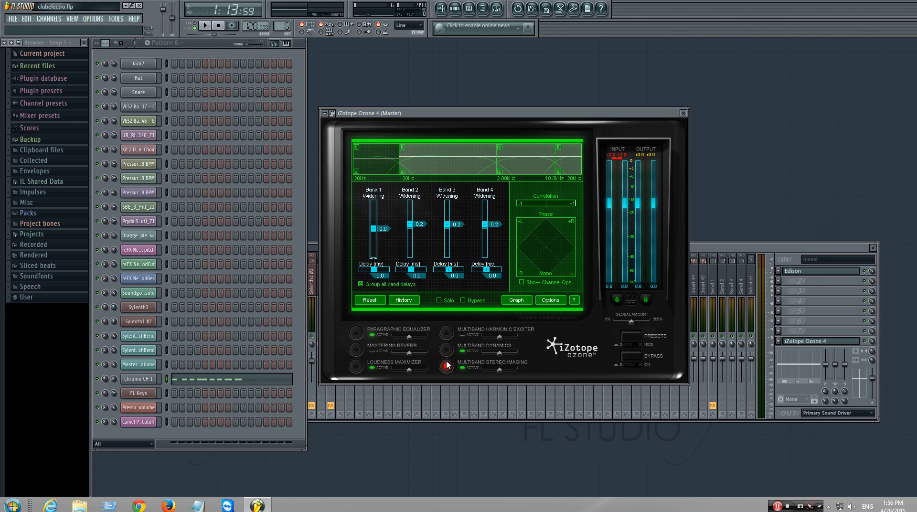
pyautogui.click(447, 349)
pyautogui.click(447, 334)
pyautogui.click(447, 364)
pyautogui.click(447, 334)
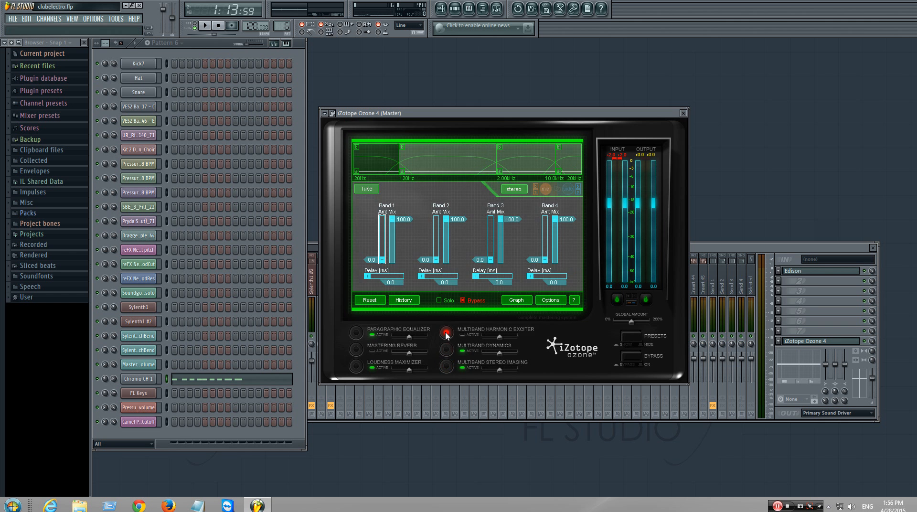
pyautogui.click(356, 332)
pyautogui.click(356, 366)
pyautogui.click(356, 333)
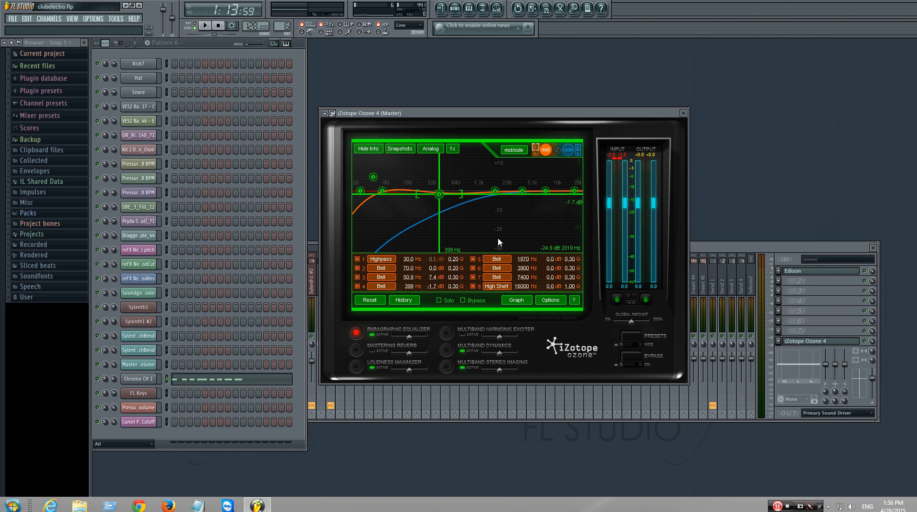
pyautogui.click(446, 348)
pyautogui.click(446, 365)
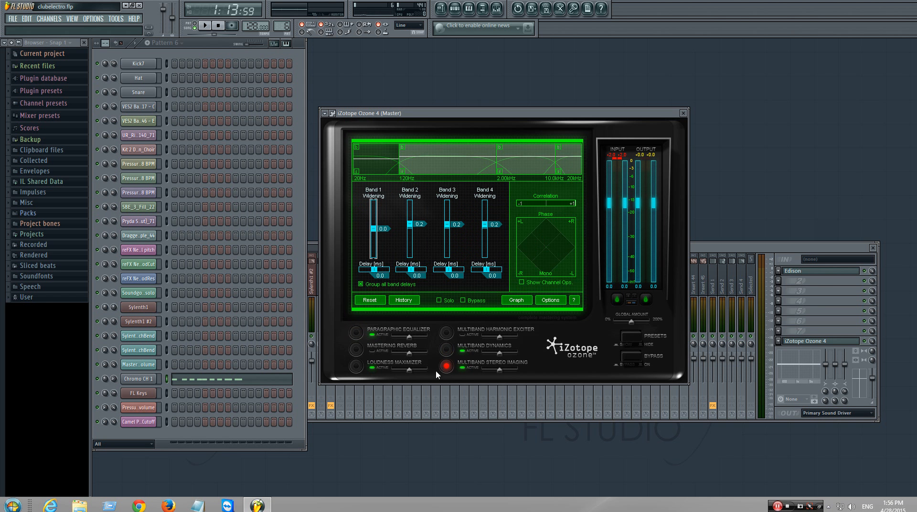
pyautogui.click(357, 366)
pyautogui.click(356, 332)
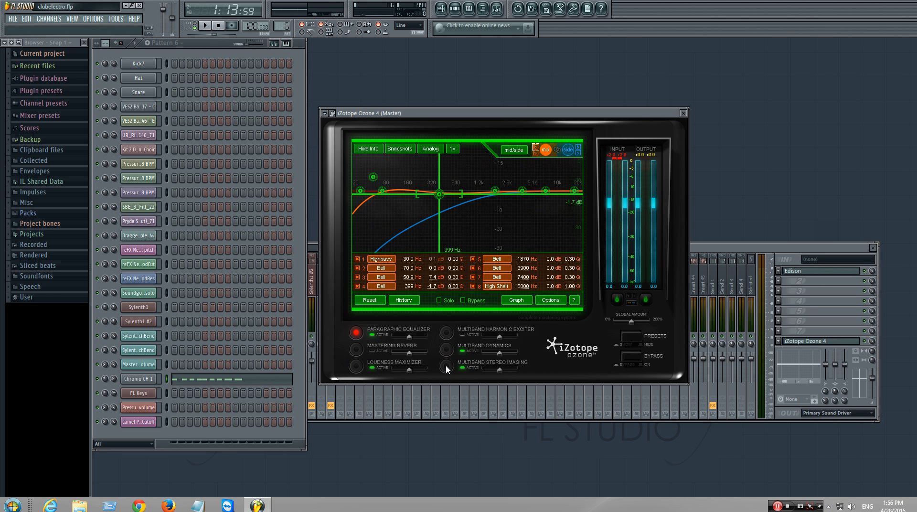
pyautogui.click(445, 366)
pyautogui.click(446, 349)
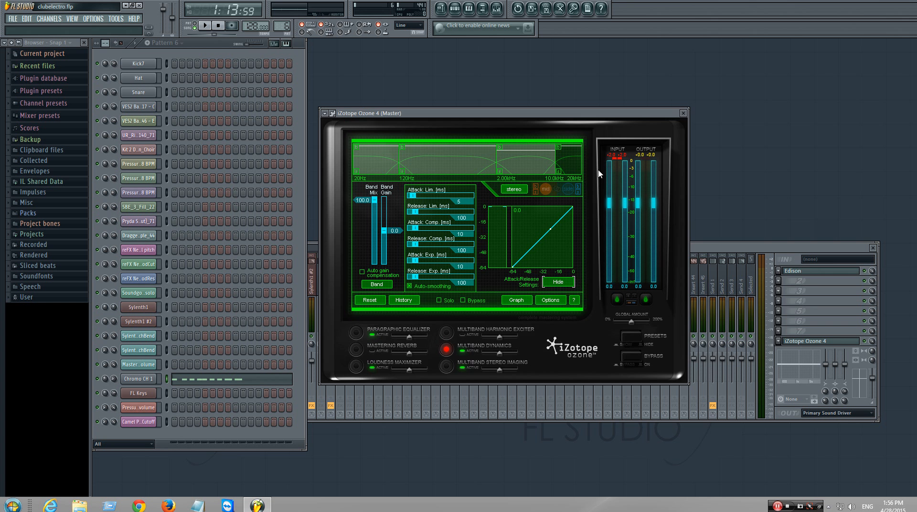
# Move the Ozone 4 window higher and the mixer window lower so that they overlap less
pyautogui.moveTo(571, 117); pyautogui.dragTo(565, 70)
pyautogui.moveTo(733, 246); pyautogui.dragTo(731, 257)
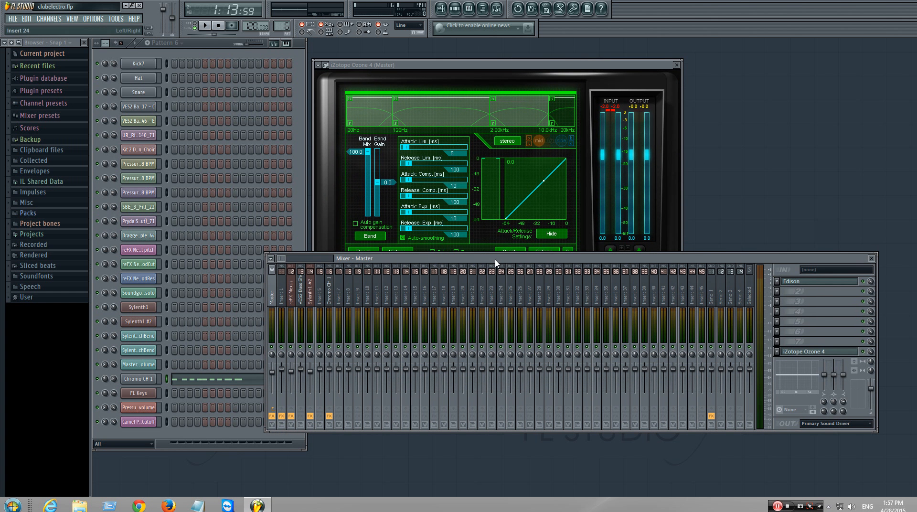
pyautogui.moveTo(401, 263); pyautogui.dragTo(401, 276)
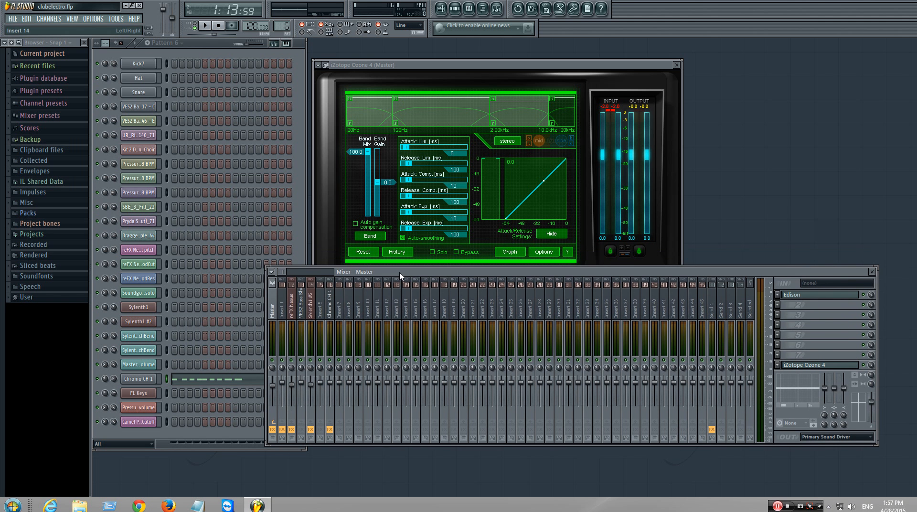
pyautogui.moveTo(446, 74); pyautogui.dragTo(442, 57)
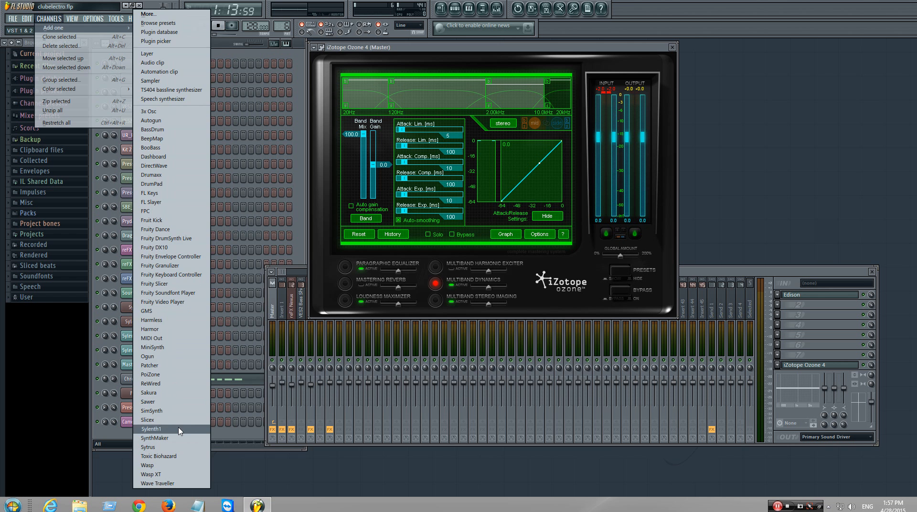
# Add a Sylenth1 instrument channel, close its window and delete the channel again
pyautogui.click(163, 429)
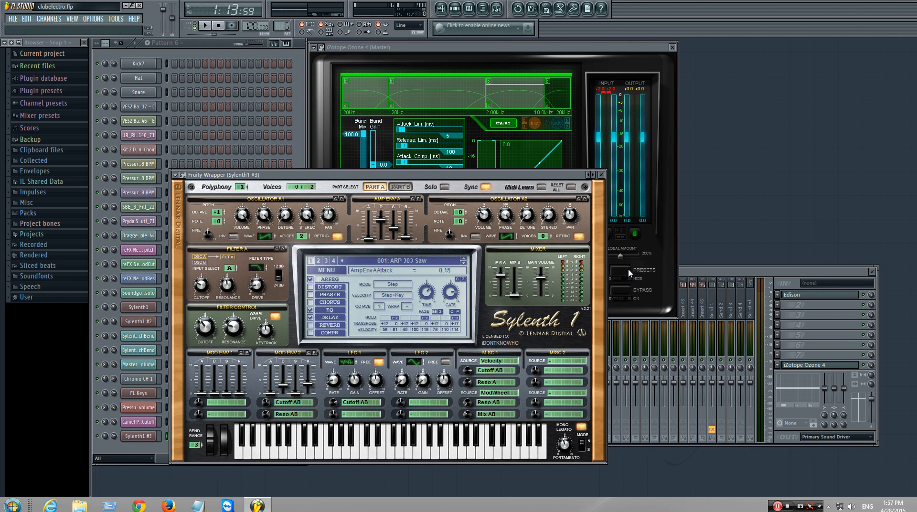
pyautogui.click(601, 175)
pyautogui.rightClick(140, 436)
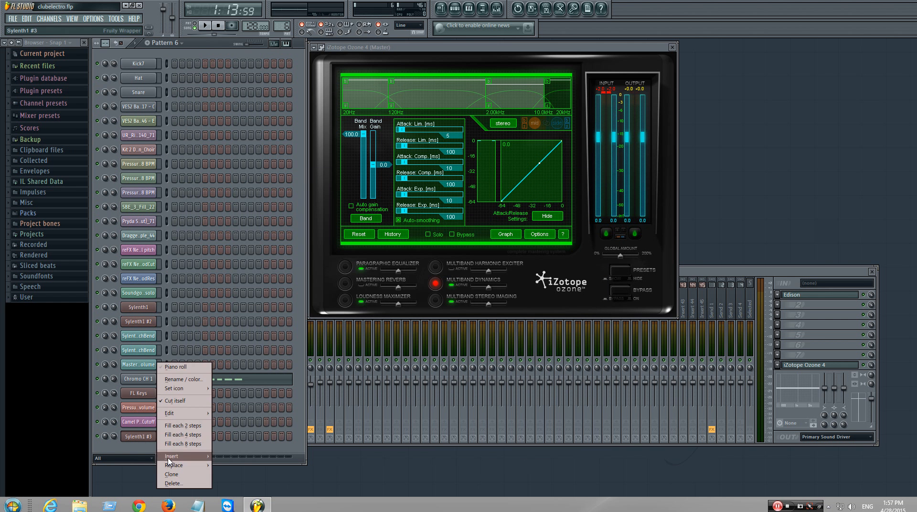
pyautogui.click(176, 484)
pyautogui.click(465, 275)
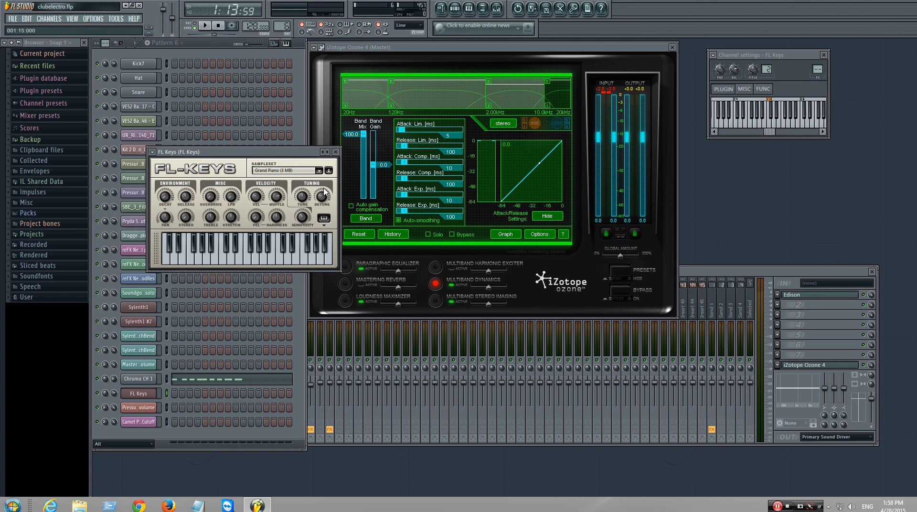
# Arrange the FL Keys and Ozone 4 windows side by side and bring the mixer to the front
pyautogui.moveTo(280, 152); pyautogui.dragTo(295, 166)
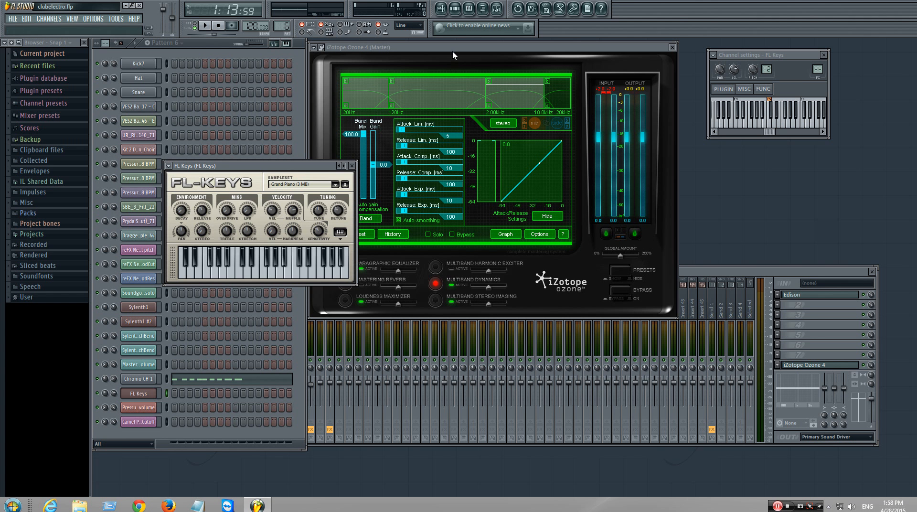
pyautogui.moveTo(453, 54); pyautogui.dragTo(476, 81)
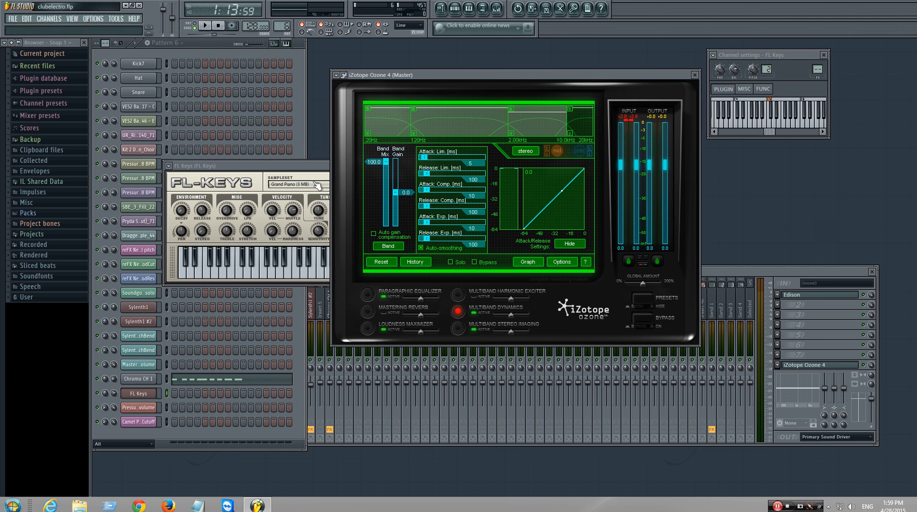
pyautogui.moveTo(284, 166); pyautogui.dragTo(258, 178)
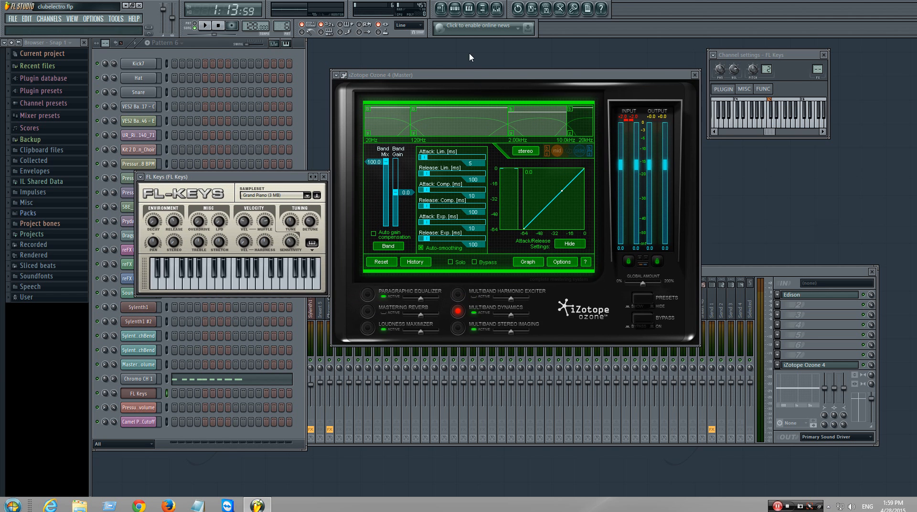
pyautogui.moveTo(469, 75); pyautogui.dragTo(495, 49)
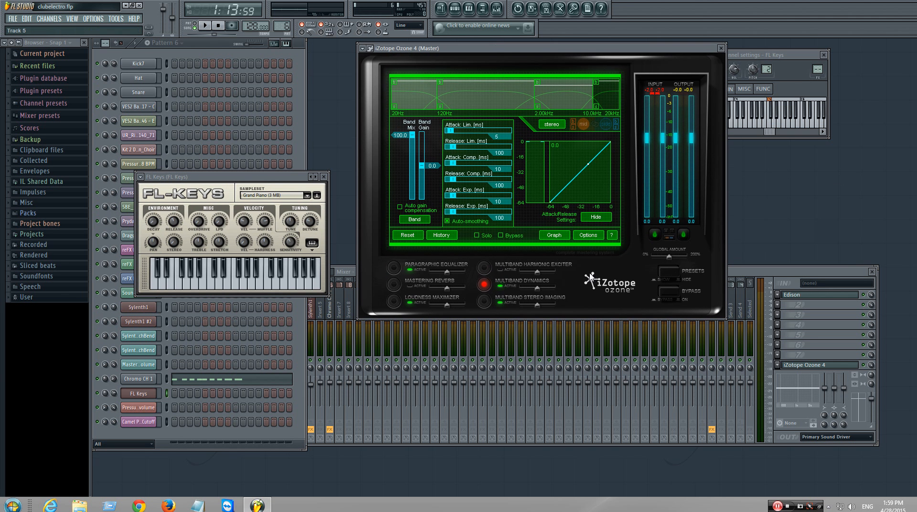
pyautogui.click(743, 282)
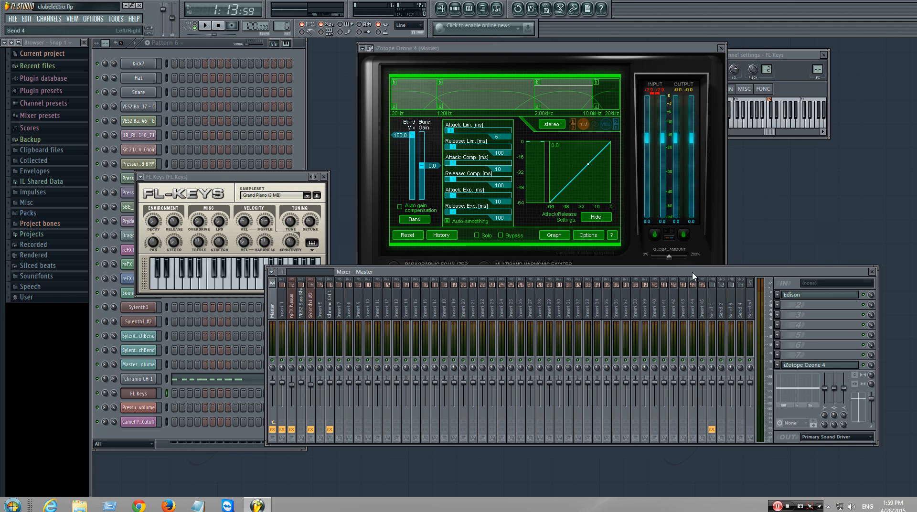
# Compare the compression curves and the attack and release settings of multiband dynamics bands 1 to 4
pyautogui.click(420, 102)
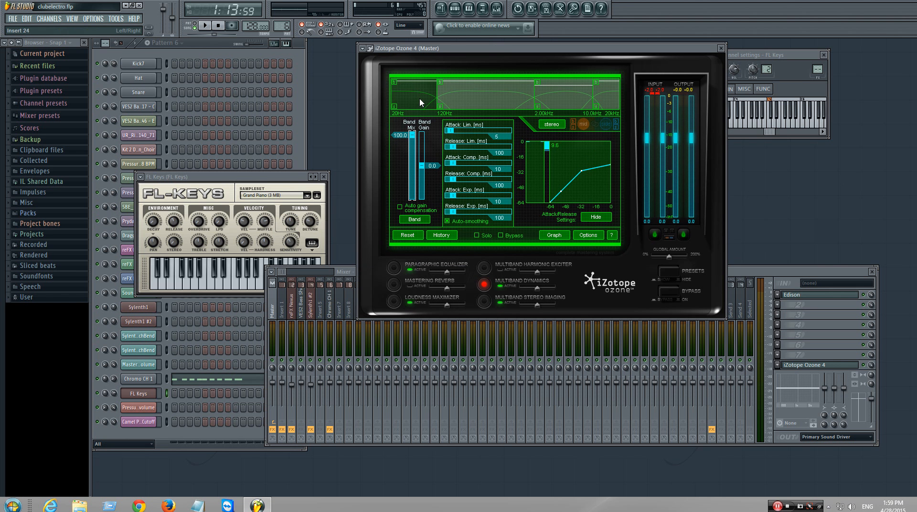
pyautogui.click(463, 102)
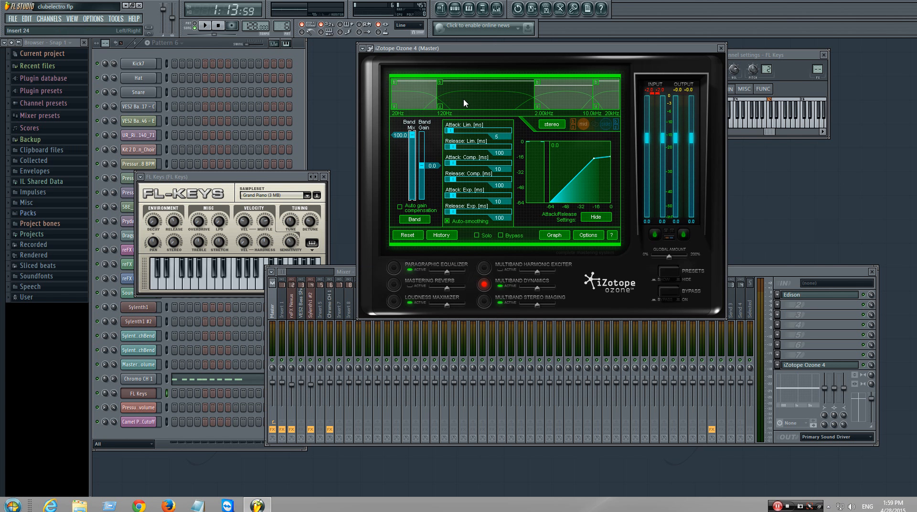
pyautogui.click(579, 103)
pyautogui.click(613, 103)
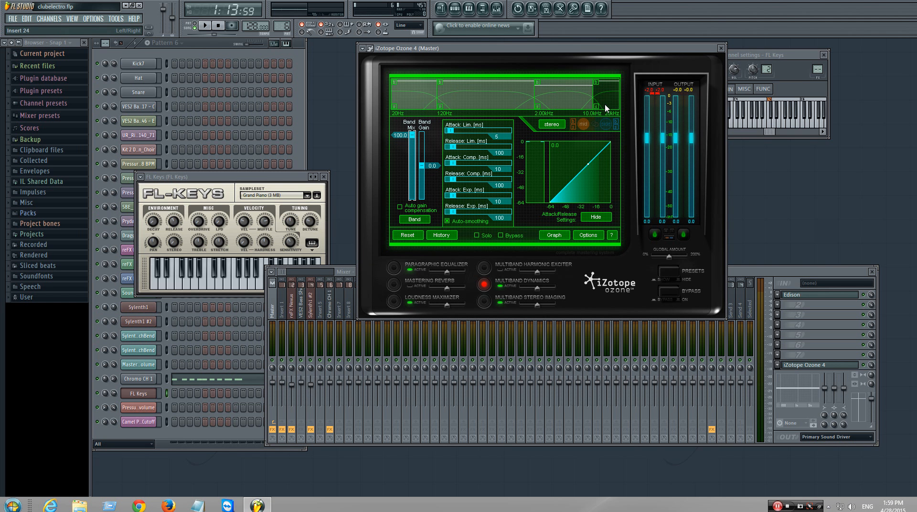
pyautogui.click(482, 97)
pyautogui.click(431, 94)
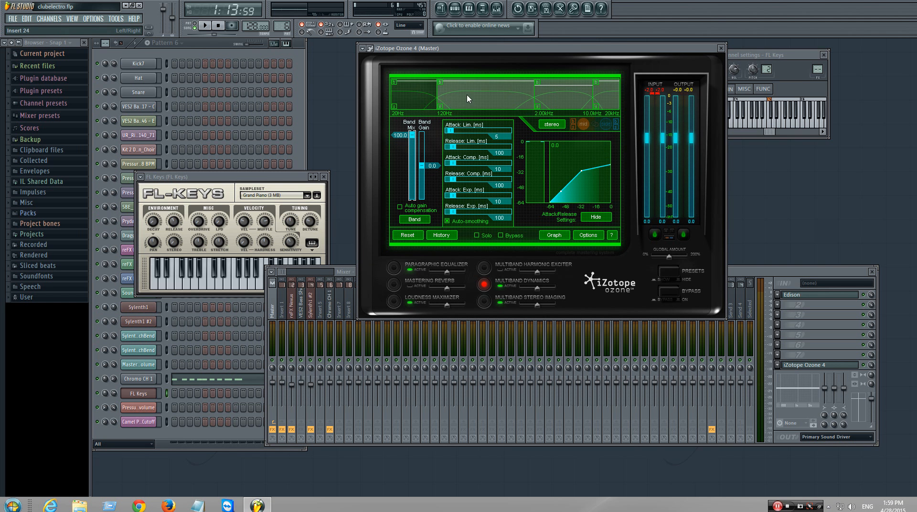
pyautogui.click(466, 96)
pyautogui.click(604, 96)
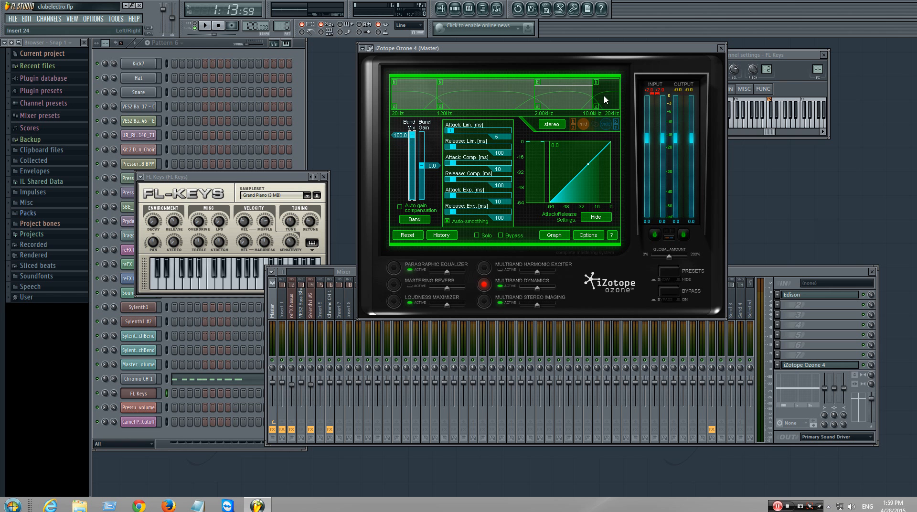
pyautogui.click(487, 109)
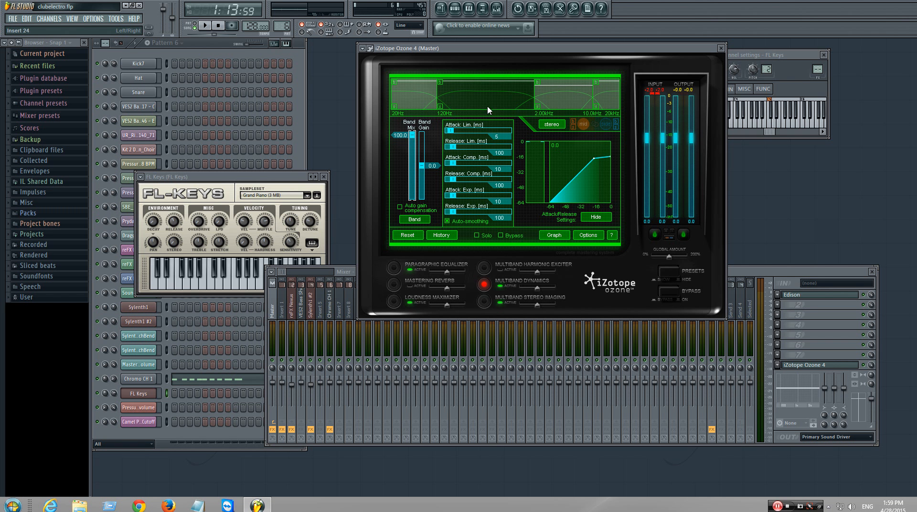
pyautogui.click(420, 93)
pyautogui.click(489, 104)
pyautogui.click(543, 105)
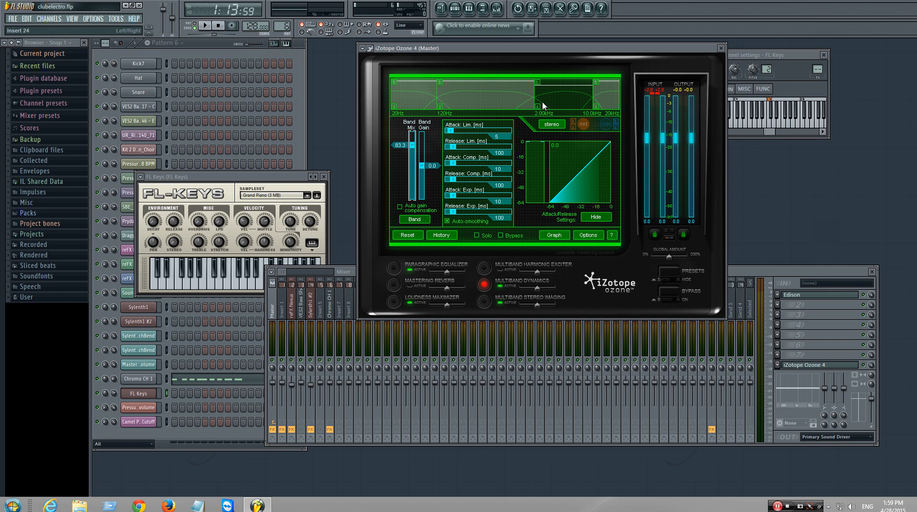
pyautogui.click(605, 102)
pyautogui.click(499, 101)
pyautogui.click(425, 95)
pyautogui.click(476, 97)
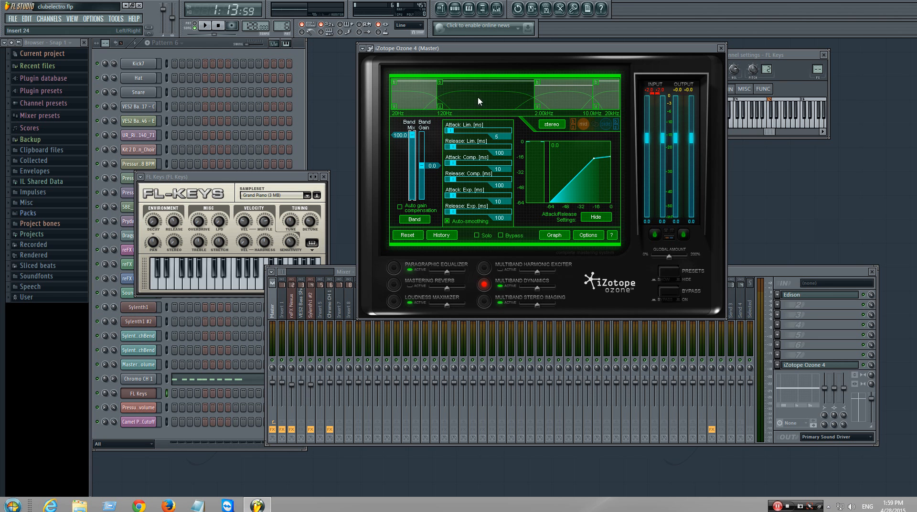
# Cycle repeatedly through the four multiband dynamics bands to compare their compression curves and band mix levels
pyautogui.click(556, 103)
pyautogui.click(605, 106)
pyautogui.click(578, 104)
pyautogui.click(442, 99)
pyautogui.click(429, 98)
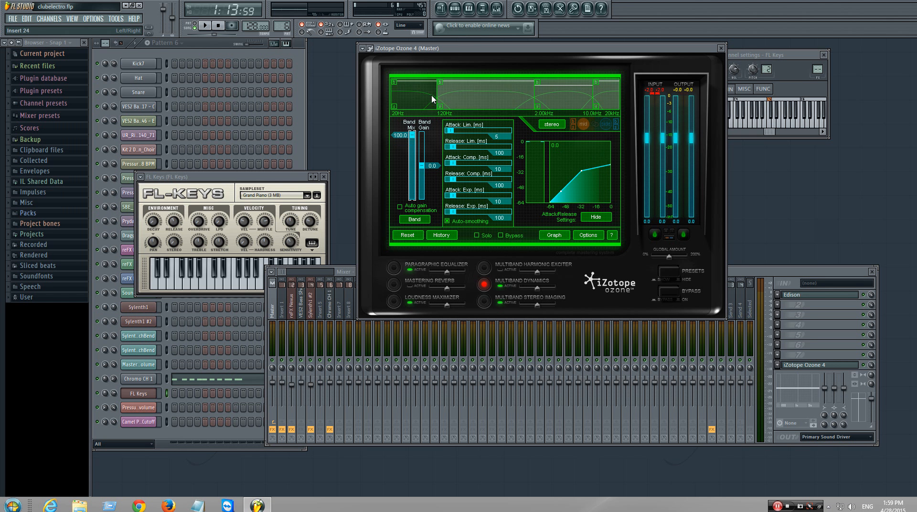
pyautogui.click(525, 99)
pyautogui.click(559, 102)
pyautogui.click(599, 102)
pyautogui.click(580, 109)
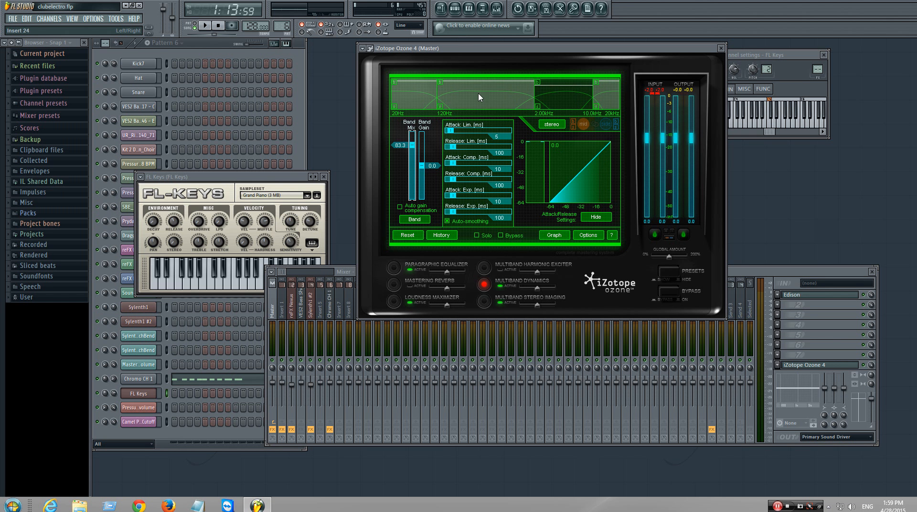
pyautogui.click(480, 97)
pyautogui.click(405, 93)
pyautogui.click(477, 96)
pyautogui.click(560, 102)
pyautogui.click(605, 98)
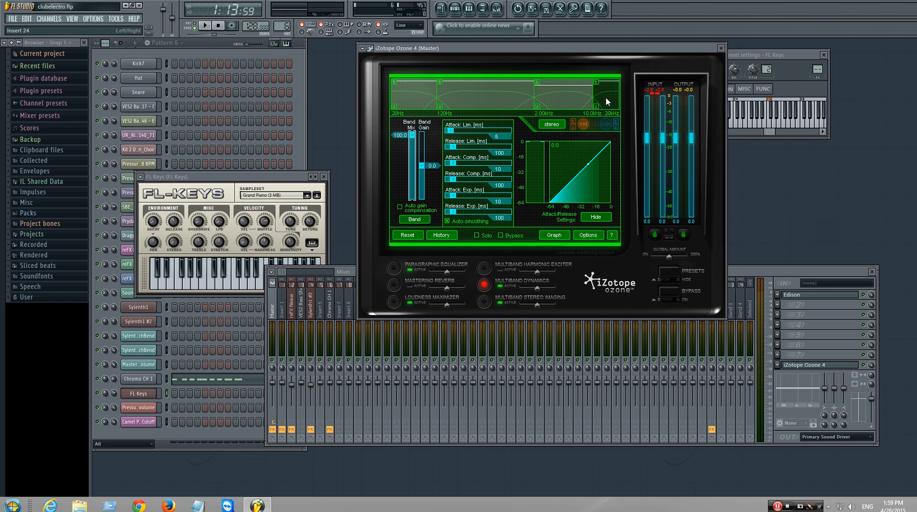
pyautogui.click(568, 100)
pyautogui.click(483, 101)
pyautogui.click(423, 94)
pyautogui.click(486, 96)
pyautogui.click(572, 103)
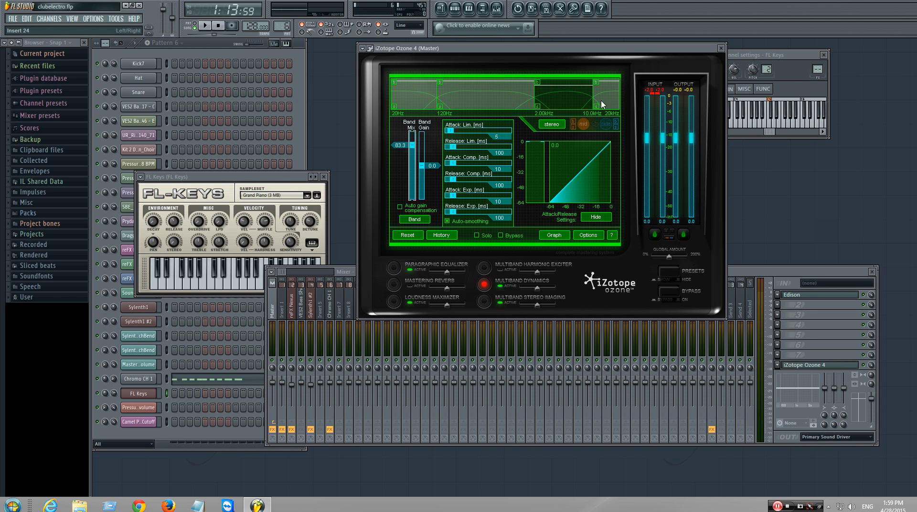
pyautogui.click(609, 100)
pyautogui.click(563, 100)
pyautogui.click(477, 94)
pyautogui.click(428, 95)
pyautogui.click(482, 97)
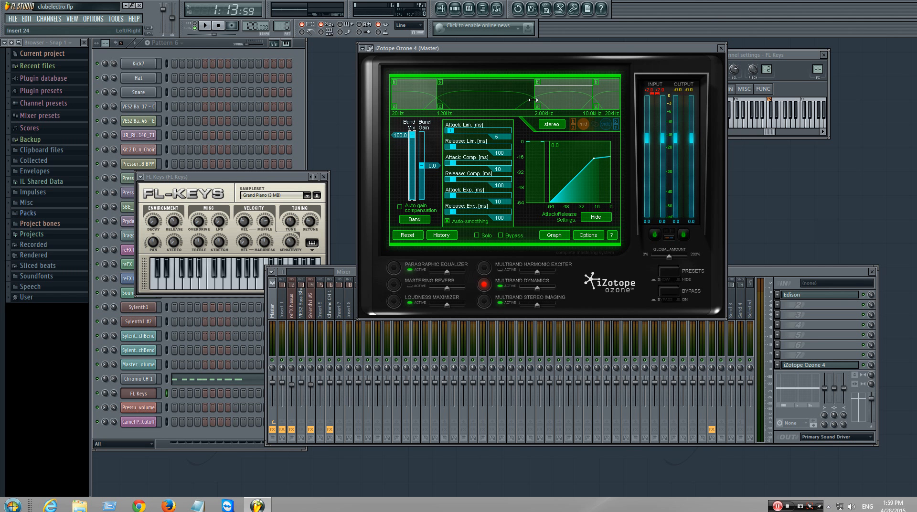
pyautogui.click(554, 100)
pyautogui.click(603, 100)
pyautogui.click(566, 100)
pyautogui.click(487, 93)
pyautogui.click(414, 92)
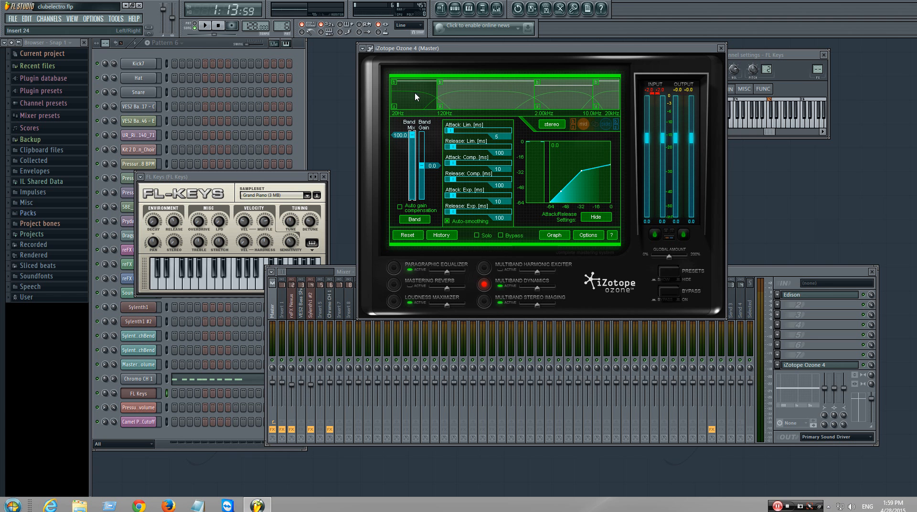
pyautogui.click(473, 93)
pyautogui.click(560, 97)
pyautogui.click(602, 99)
pyautogui.click(572, 97)
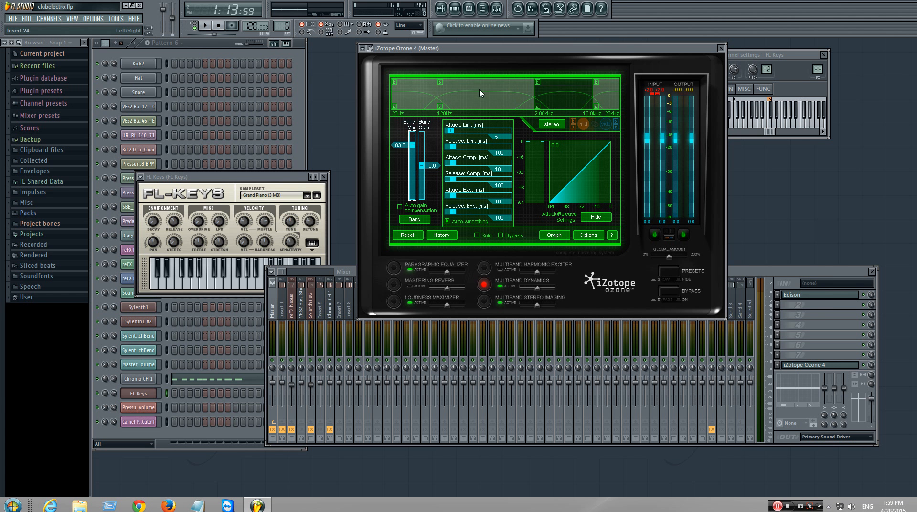
pyautogui.click(480, 93)
pyautogui.click(416, 100)
pyautogui.click(469, 95)
pyautogui.click(559, 103)
pyautogui.click(611, 98)
pyautogui.click(567, 102)
pyautogui.click(468, 99)
pyautogui.click(417, 99)
pyautogui.click(497, 98)
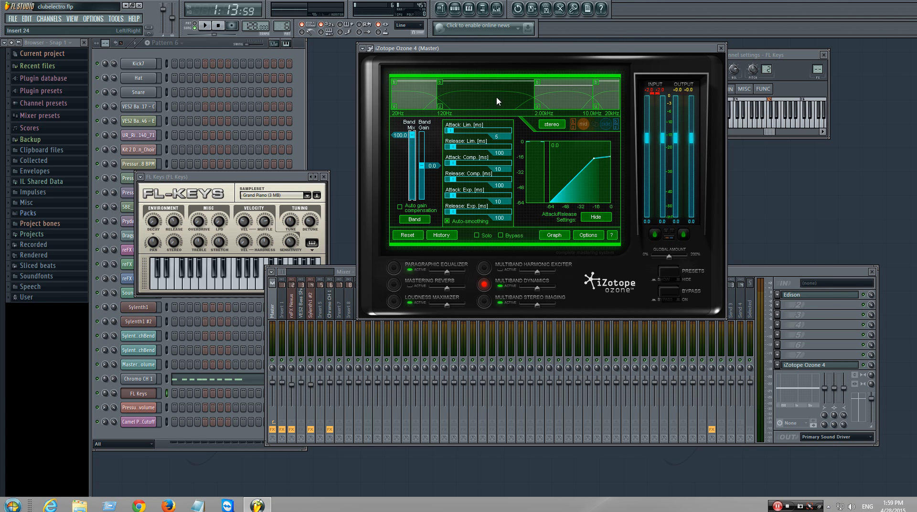
pyautogui.click(553, 97)
pyautogui.click(603, 101)
pyautogui.click(556, 102)
pyautogui.click(467, 96)
pyautogui.click(466, 94)
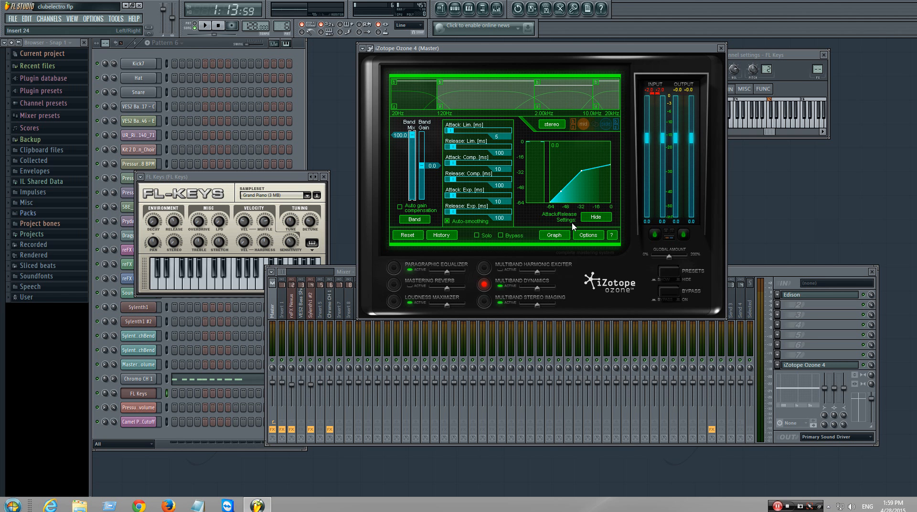
# Move the FL Keys window higher so that it clears the mixer window
pyautogui.moveTo(288, 177); pyautogui.dragTo(297, 137)
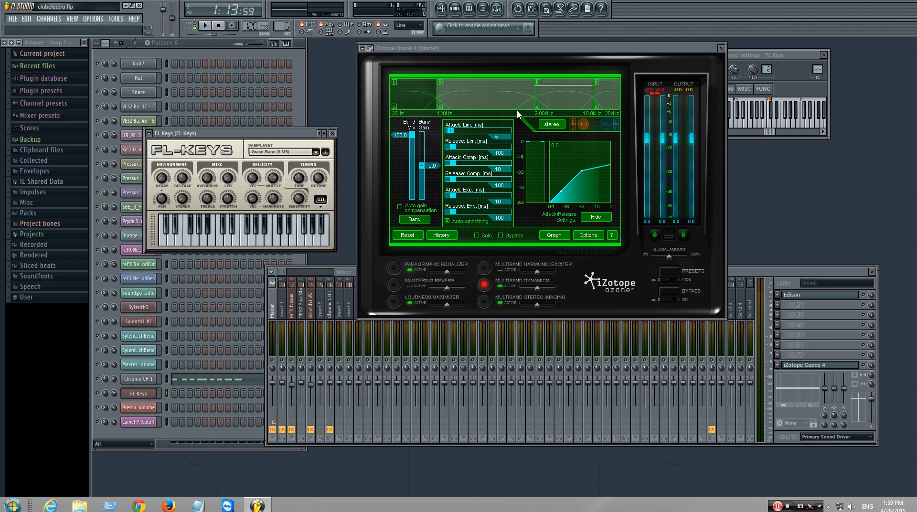
# Review the compression curve and band mix of each multiband dynamics band again, from the lows to the highs
pyautogui.click(560, 105)
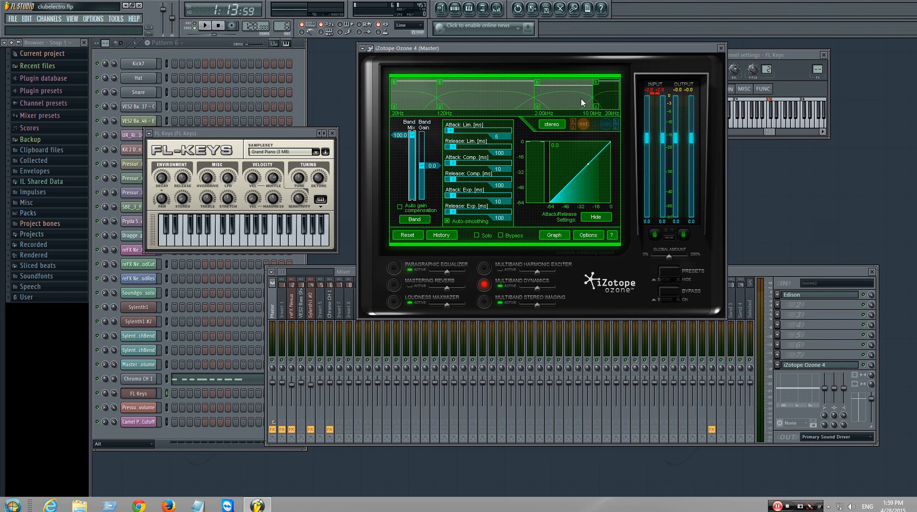
pyautogui.click(417, 99)
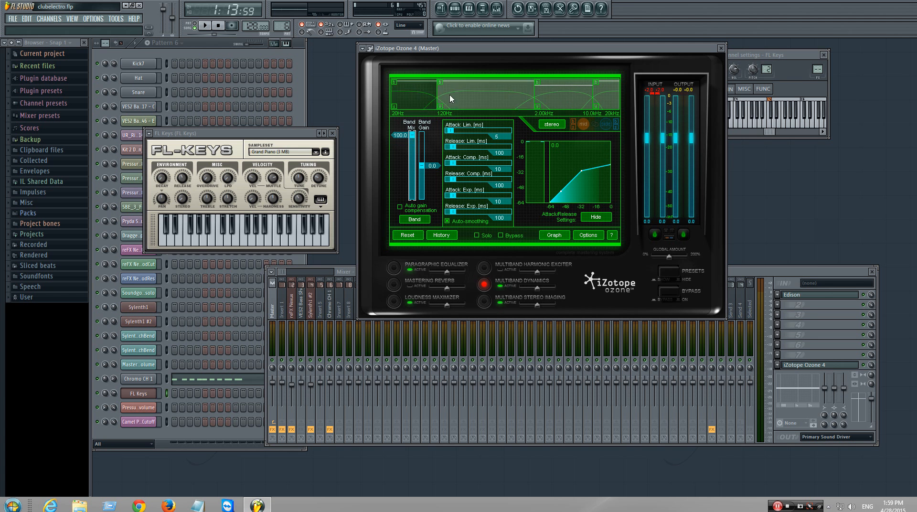
pyautogui.click(565, 98)
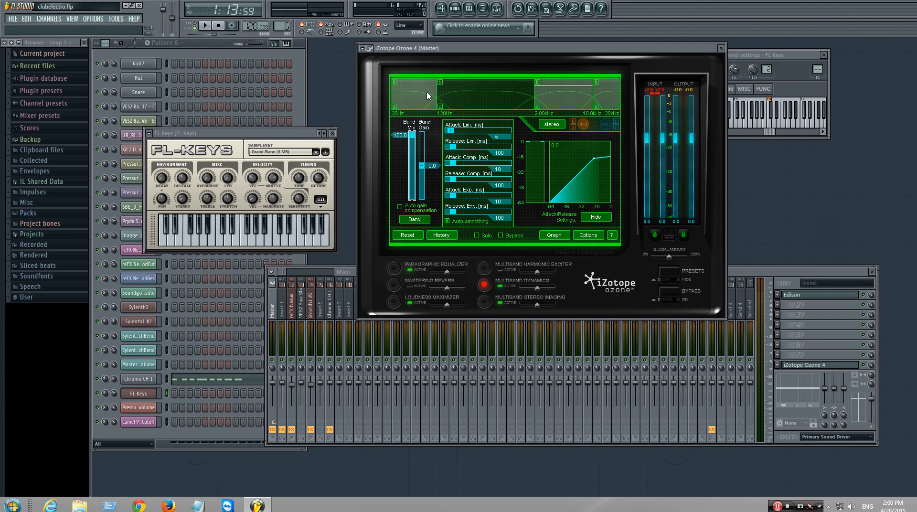
pyautogui.click(474, 104)
pyautogui.click(549, 96)
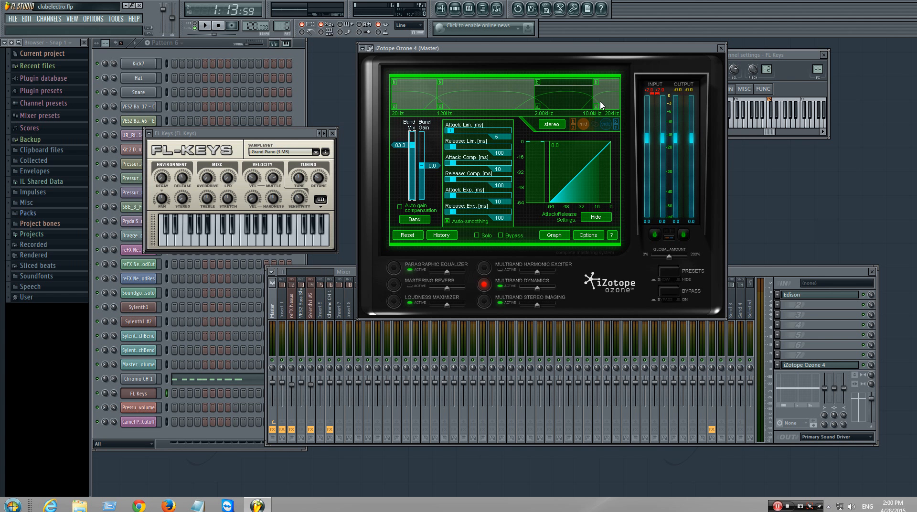
pyautogui.click(518, 99)
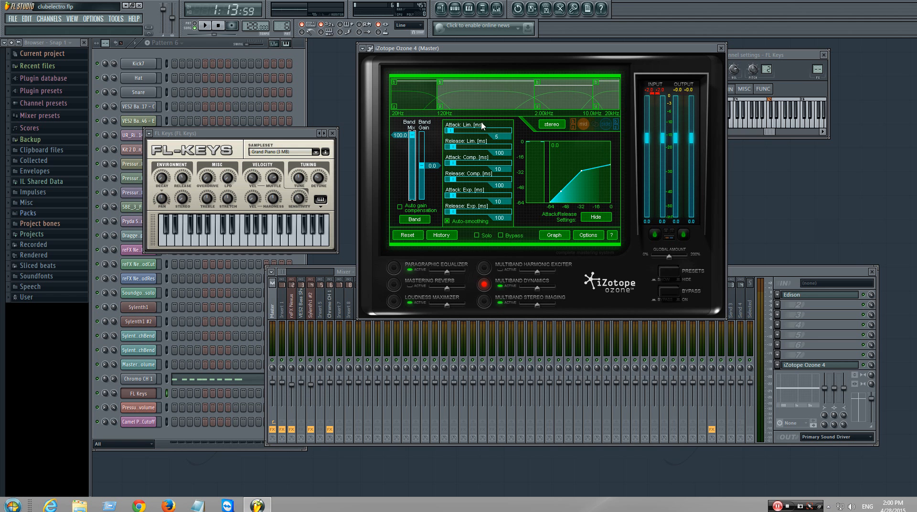
pyautogui.click(586, 110)
pyautogui.click(602, 100)
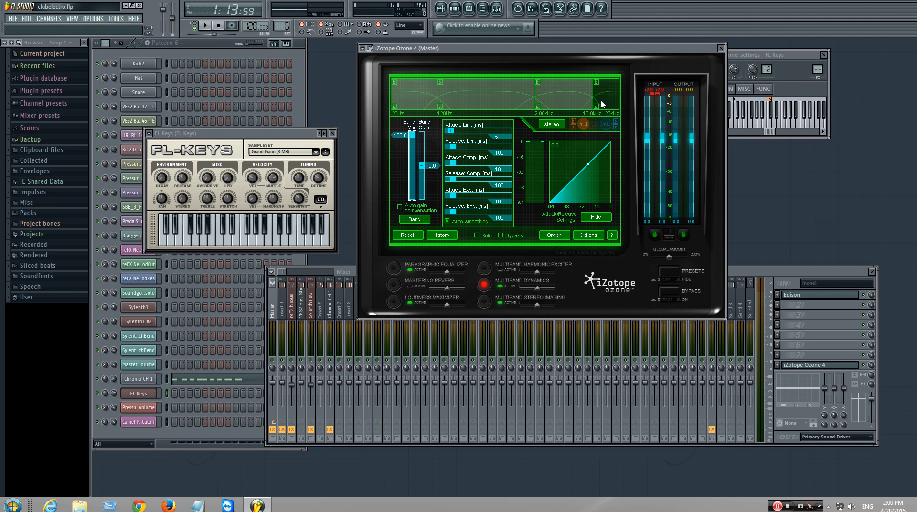